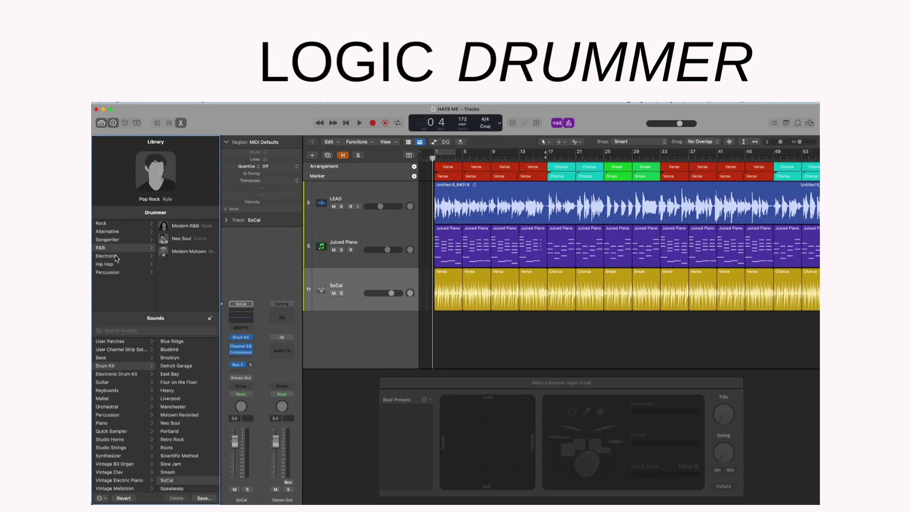
# Step: Browse the drummer genres and assign the Modern R&B drummer from the R&B category to the SoCal track
pyautogui.click(116, 265)
pyautogui.click(117, 273)
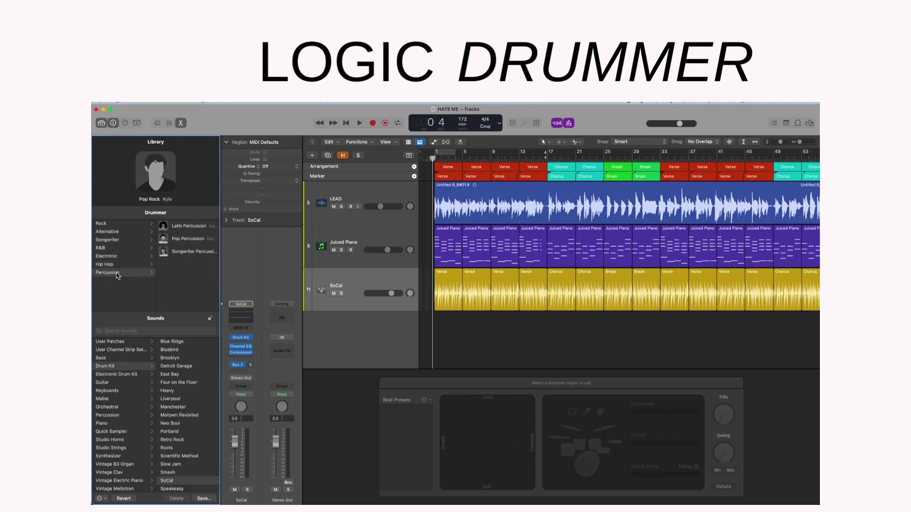
pyautogui.click(116, 224)
pyautogui.click(111, 248)
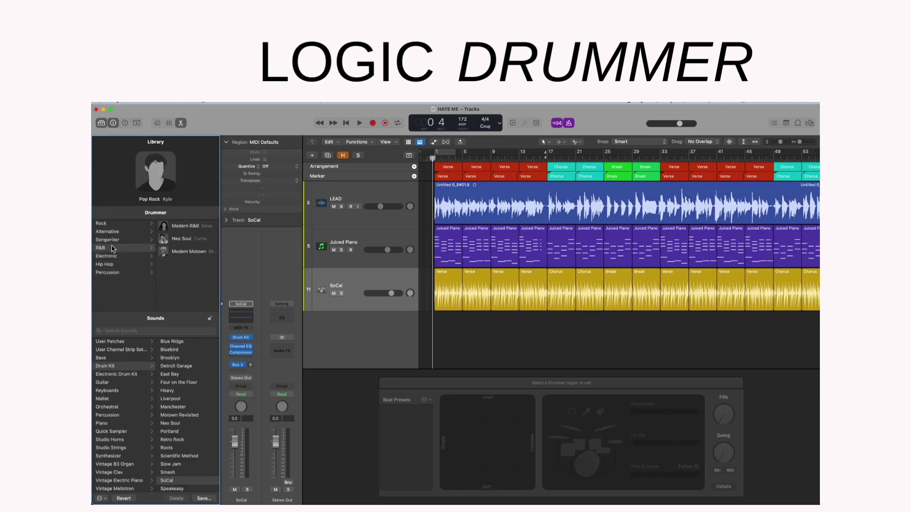
pyautogui.click(180, 227)
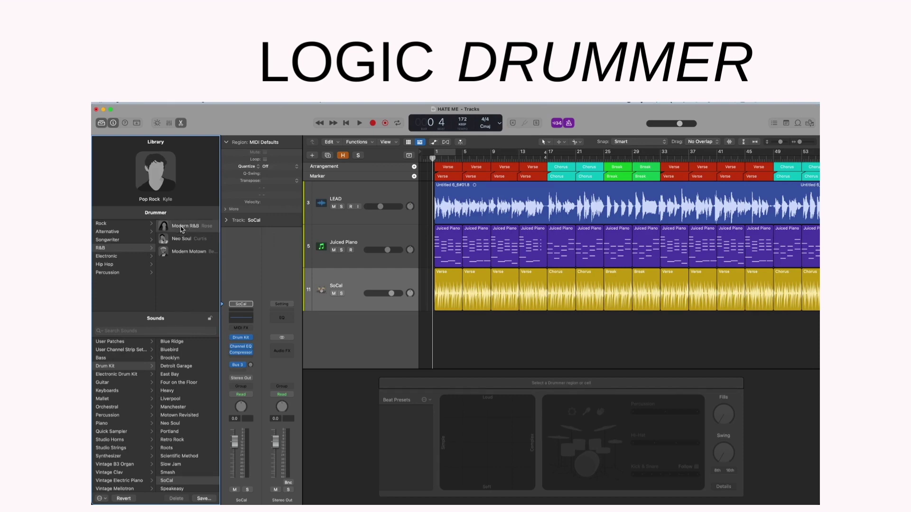
# Step: Play the first Verse drummer region soloed in a loop and give it the Common Cause beat preset
pyautogui.click(451, 286)
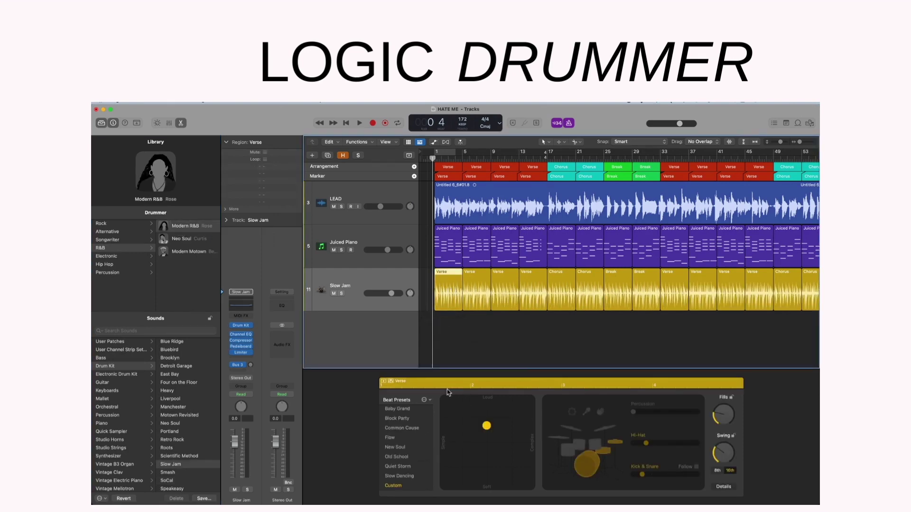
pyautogui.click(401, 410)
pyautogui.click(401, 450)
pyautogui.scroll(5, 500, 342)
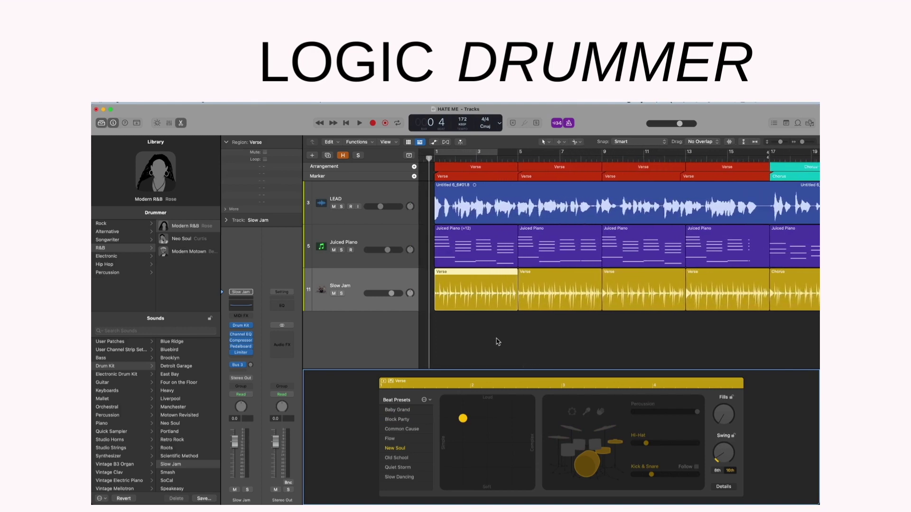
pyautogui.click(400, 420)
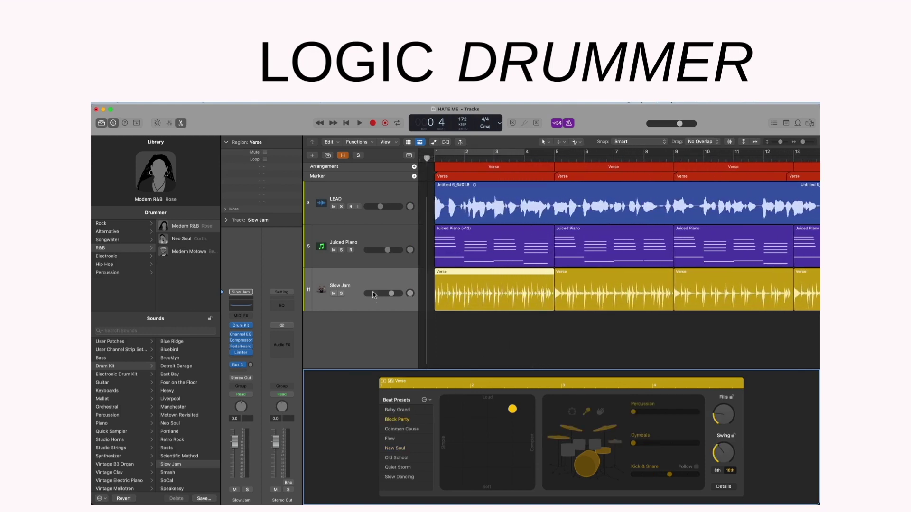
pyautogui.click(441, 155)
pyautogui.press('s')
pyautogui.press('space')
pyautogui.click(402, 429)
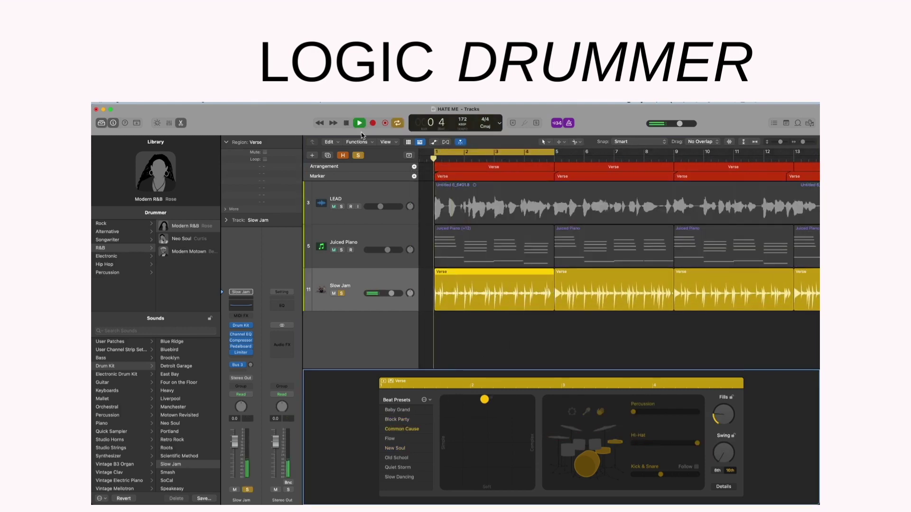
# Step: Shift the Verse beat towards simple and soft, and add toms in place of the hi-hat with the Toms amount at maximum
pyautogui.moveTo(486, 405); pyautogui.dragTo(456, 474)
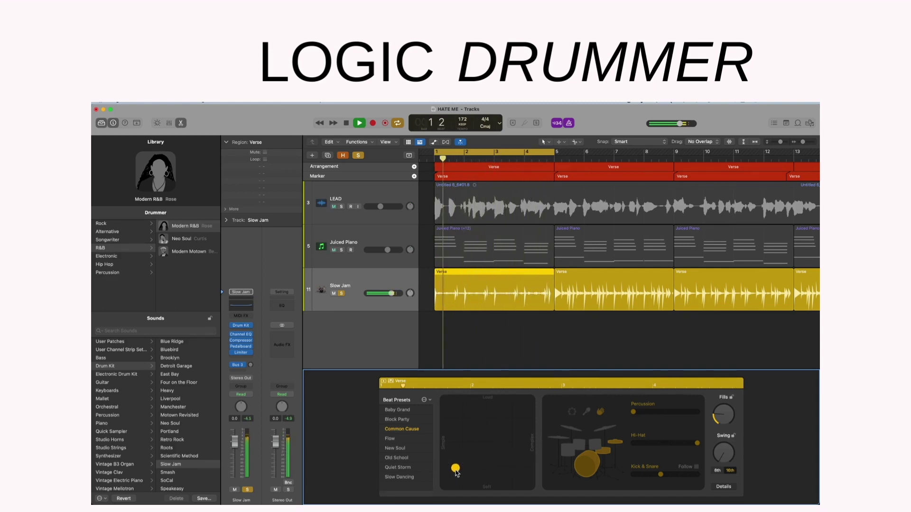
pyautogui.click(577, 447)
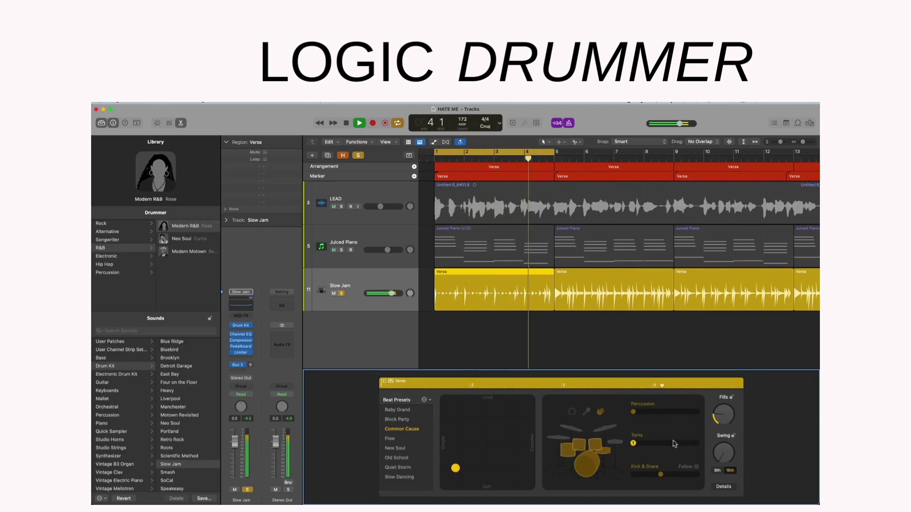
pyautogui.moveTo(633, 443); pyautogui.dragTo(697, 447)
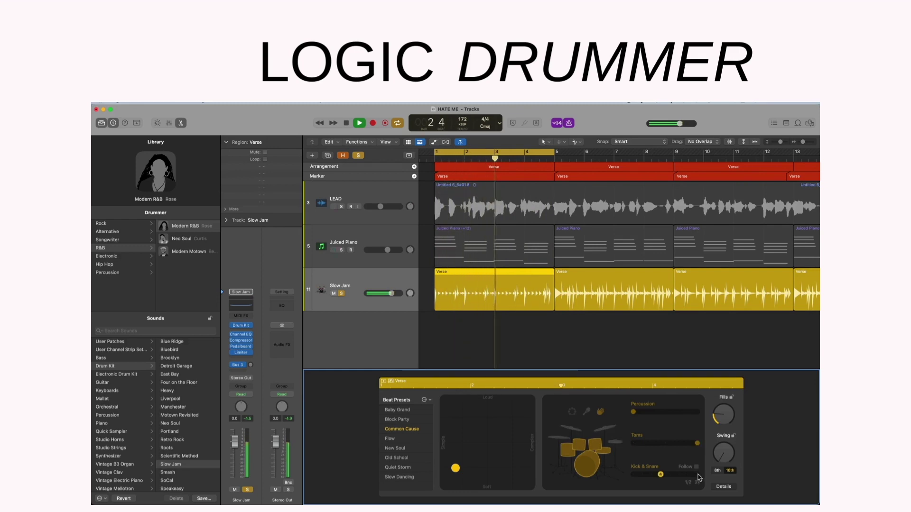
# Step: Try making the kick and snare follow the Juiced Piano track
pyautogui.click(697, 467)
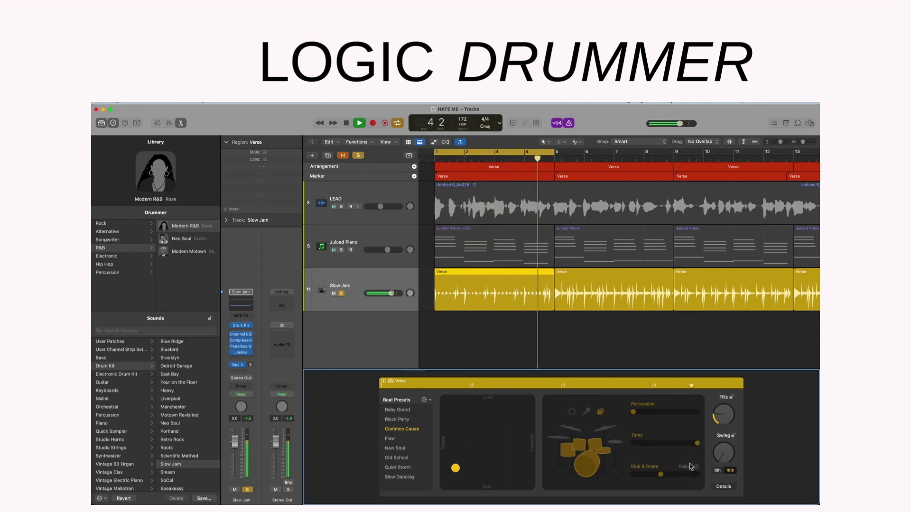
pyautogui.click(700, 475)
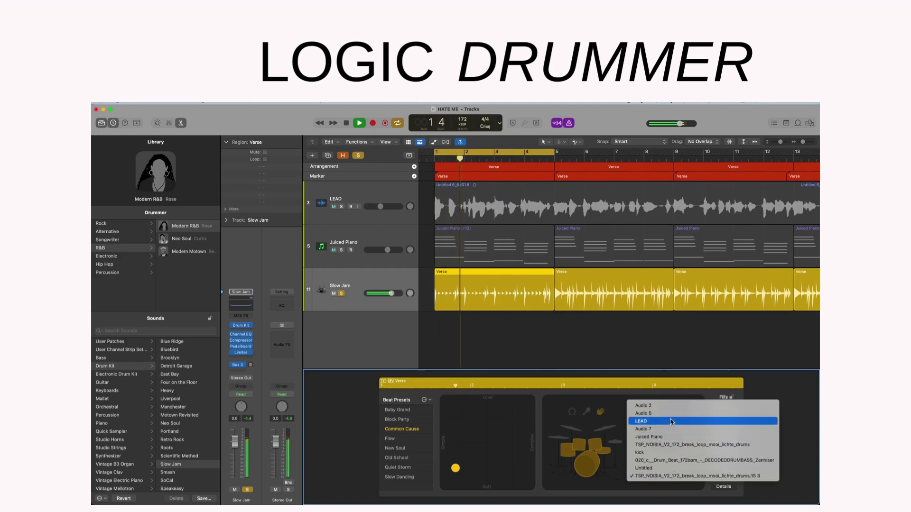
pyautogui.click(670, 441)
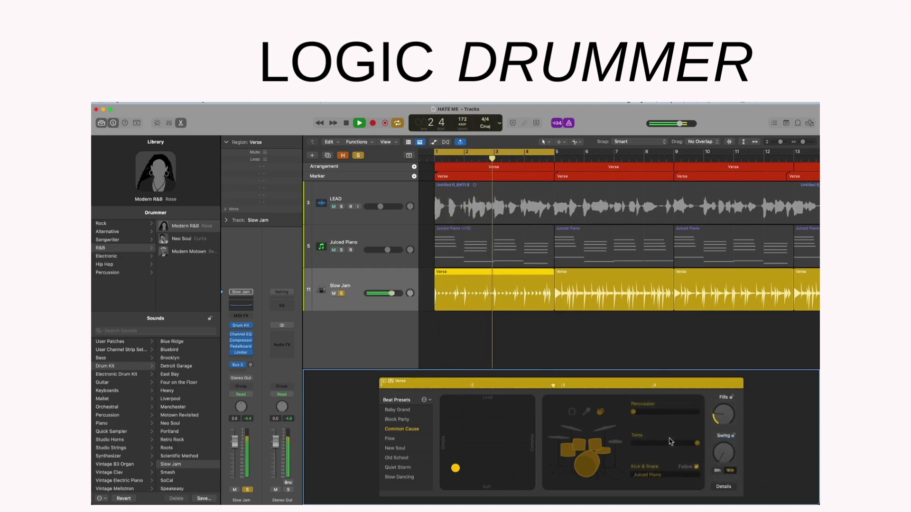
pyautogui.click(696, 468)
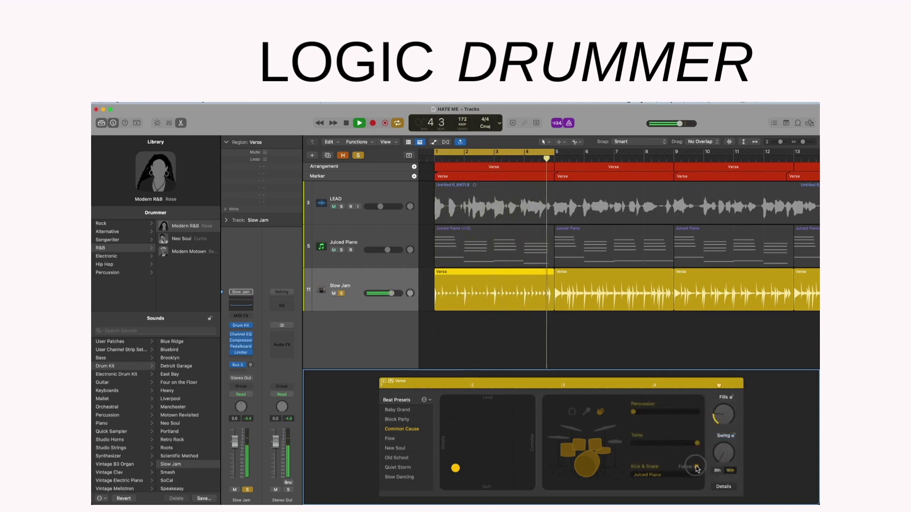
# Step: Show the drummer's detail settings for feel, ghost notes and hi-hat, and turn off solo for the drum track
pyautogui.click(729, 489)
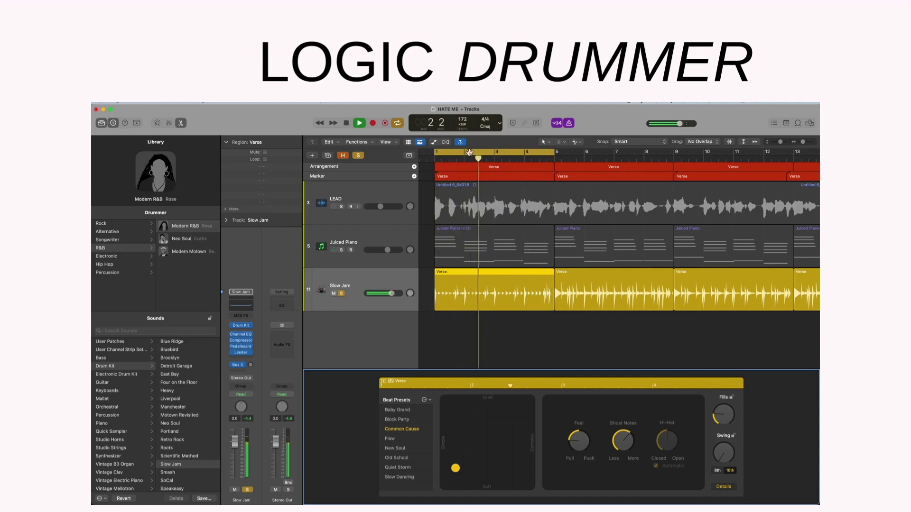
pyautogui.click(358, 156)
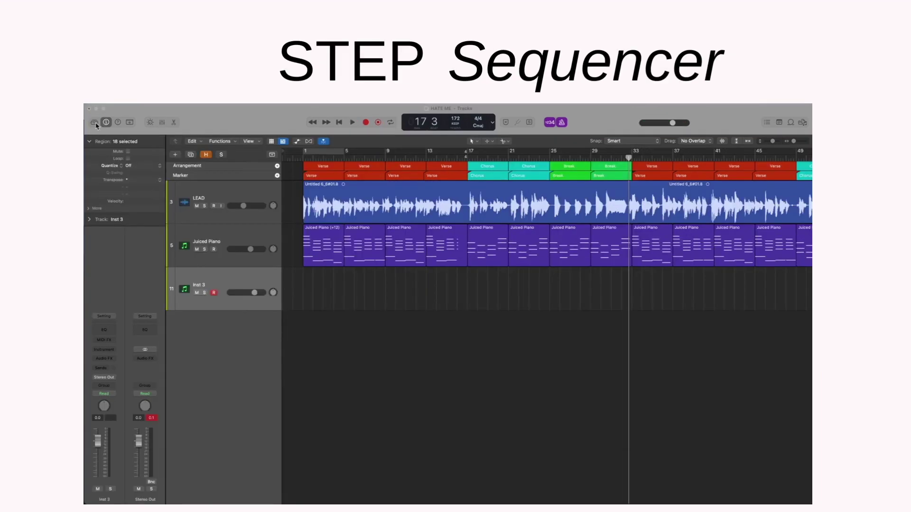
# Step: Load the Slow Jam drum kit from the sound library onto the Inst 3 track
pyautogui.click(95, 123)
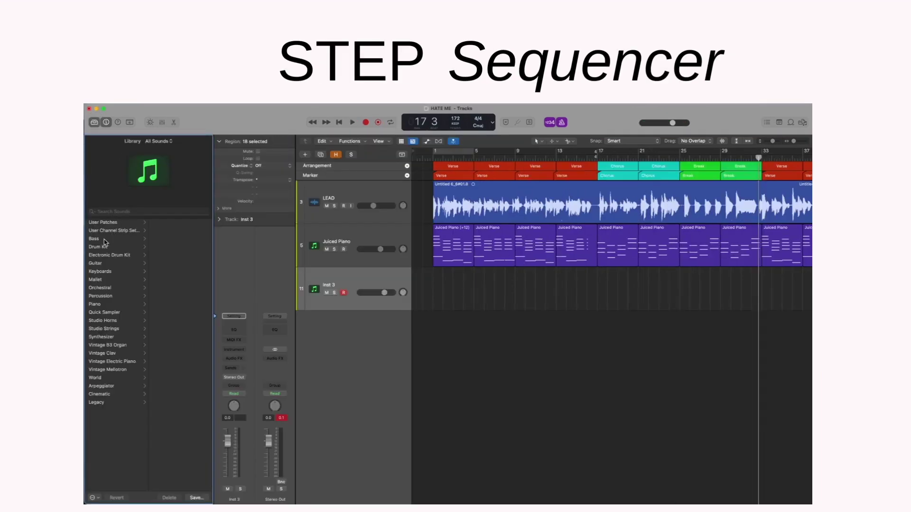
pyautogui.click(104, 249)
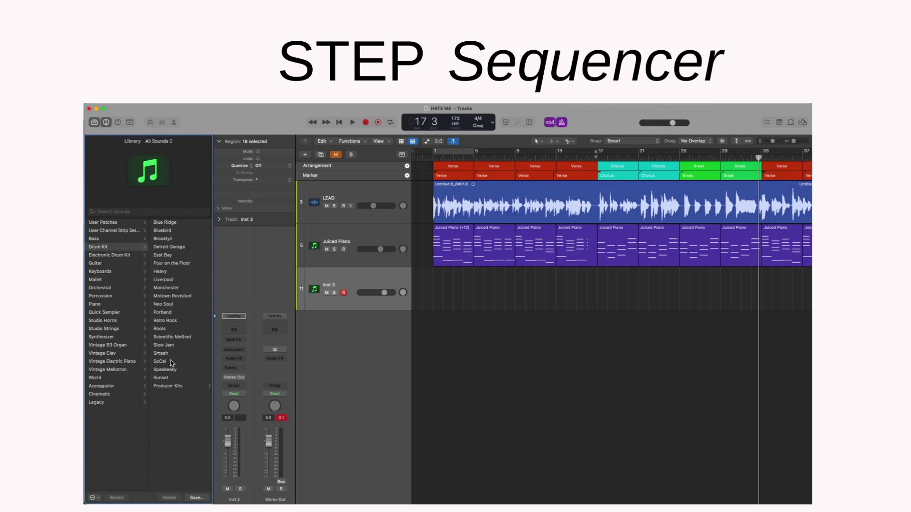
pyautogui.click(172, 347)
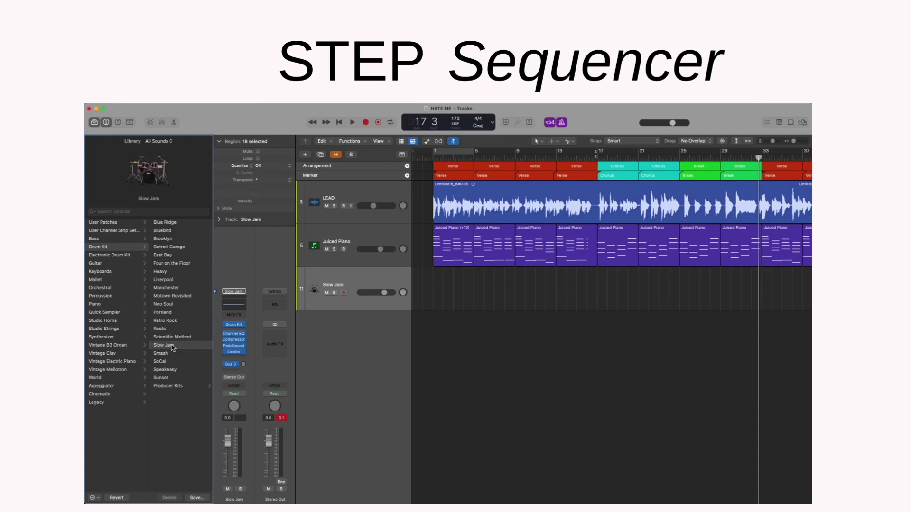
# Step: Open the Step Sequencer for the Slow Jam track and hide the sound library and pattern browser
pyautogui.press('e')
pyautogui.scroll(2, 380, 385)
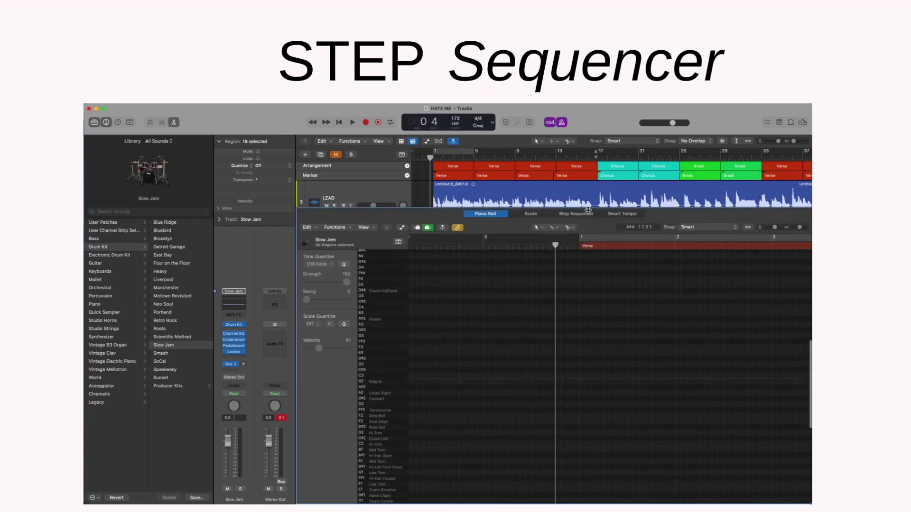
pyautogui.click(575, 214)
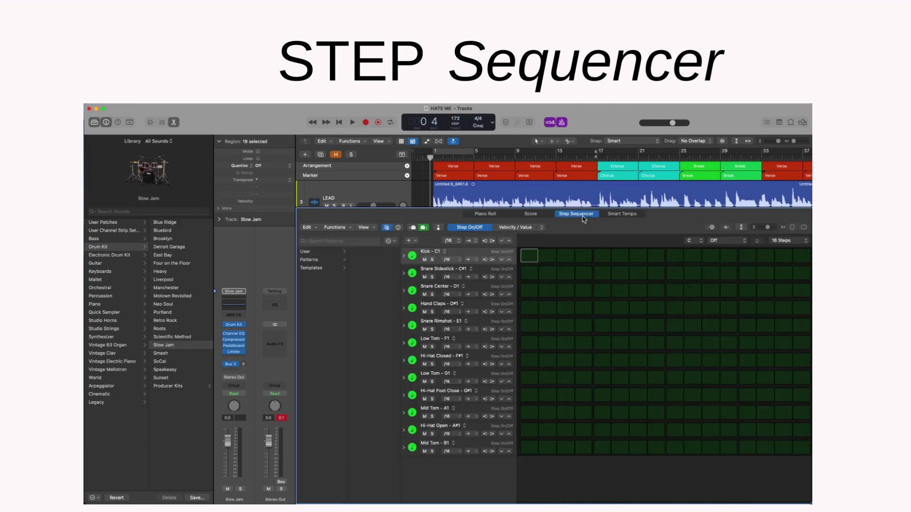
pyautogui.click(95, 123)
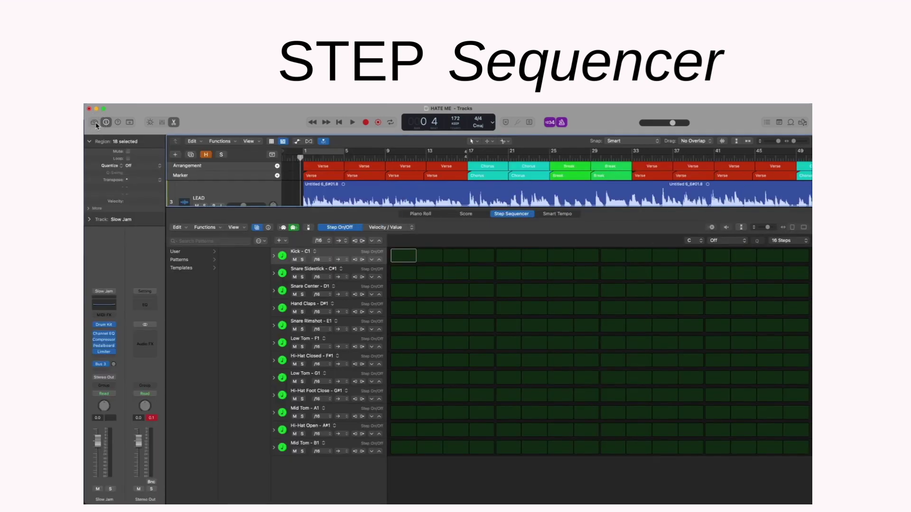
pyautogui.click(257, 228)
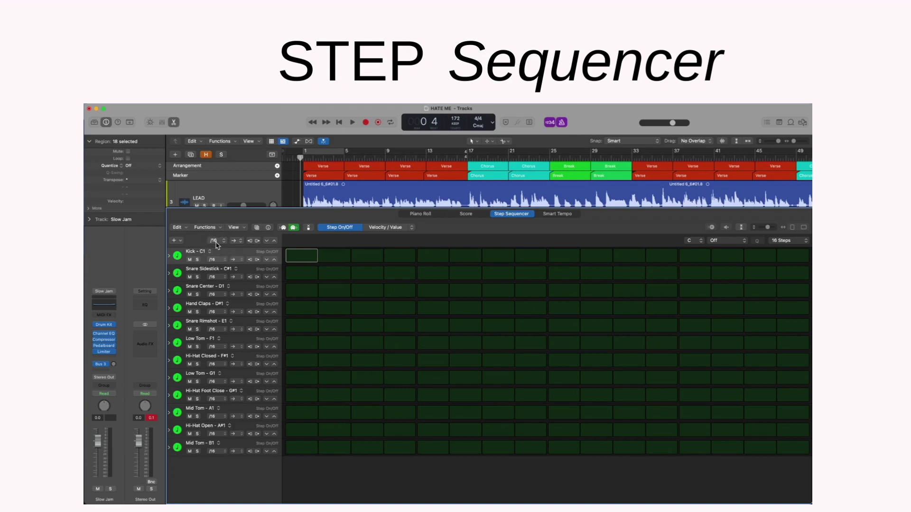
# Step: Place a 16-step pattern region at bar 1 of the Slow Jam track and enable cycling over it
pyautogui.click(808, 245)
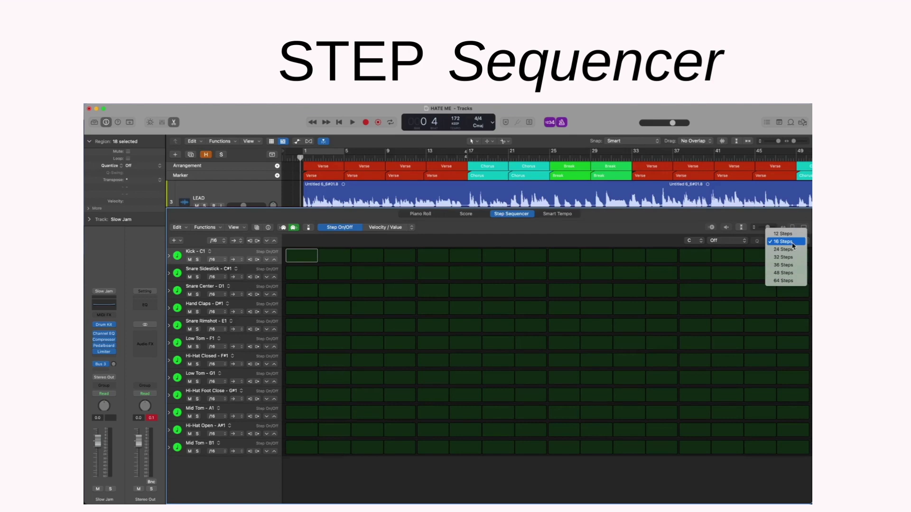
pyautogui.click(792, 243)
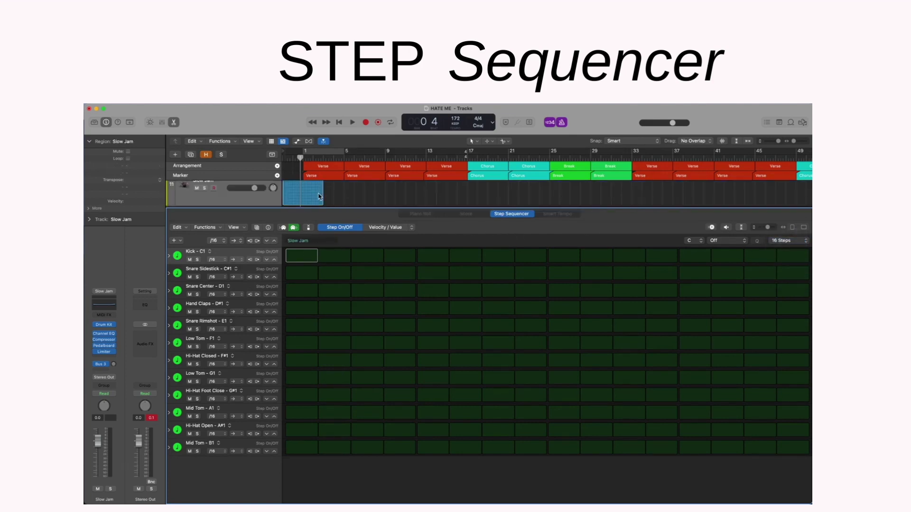
pyautogui.moveTo(311, 201)
pyautogui.mouseDown()
pyautogui.moveTo(331, 206)
pyautogui.moveTo(326, 171)
pyautogui.moveTo(316, 198)
pyautogui.mouseUp()
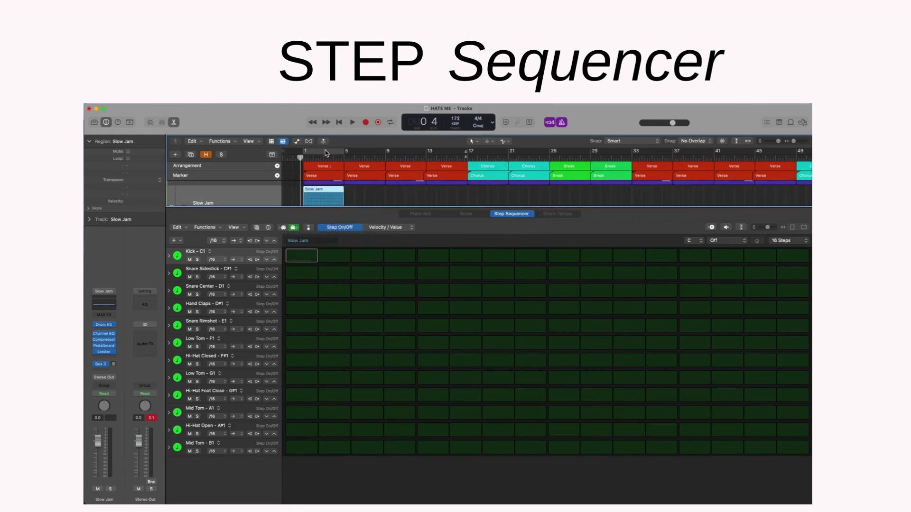
pyautogui.press('c')
# Step: Program the Kick row with hits on steps 1, 5, 9, 13 and 15
pyautogui.click(300, 258)
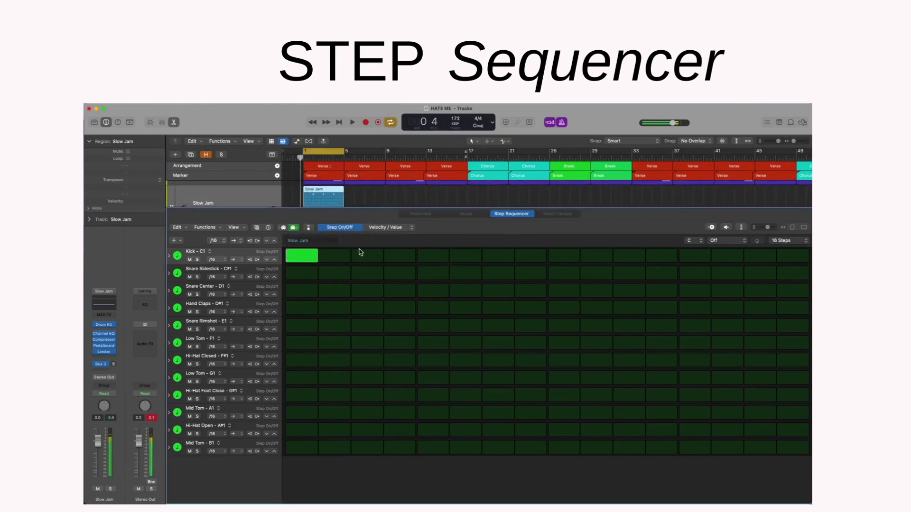
pyautogui.click(432, 256)
pyautogui.click(565, 256)
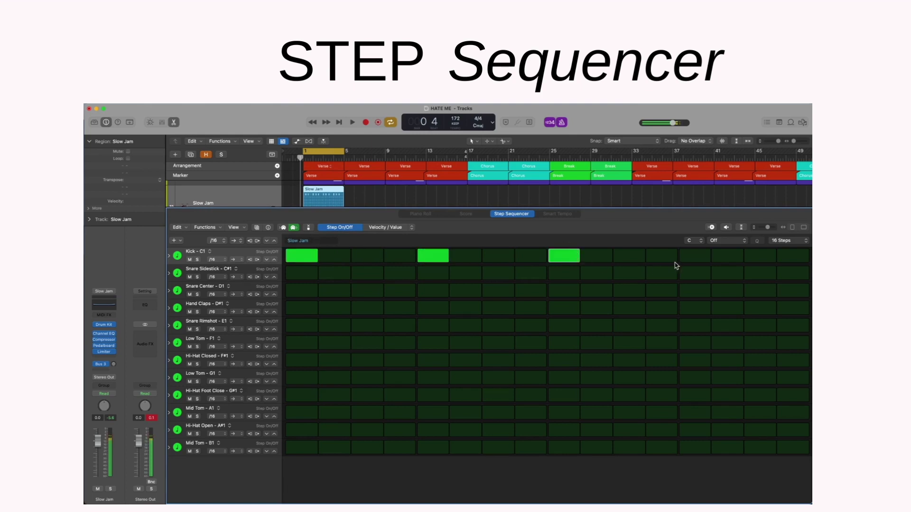
pyautogui.click(697, 263)
pyautogui.click(758, 260)
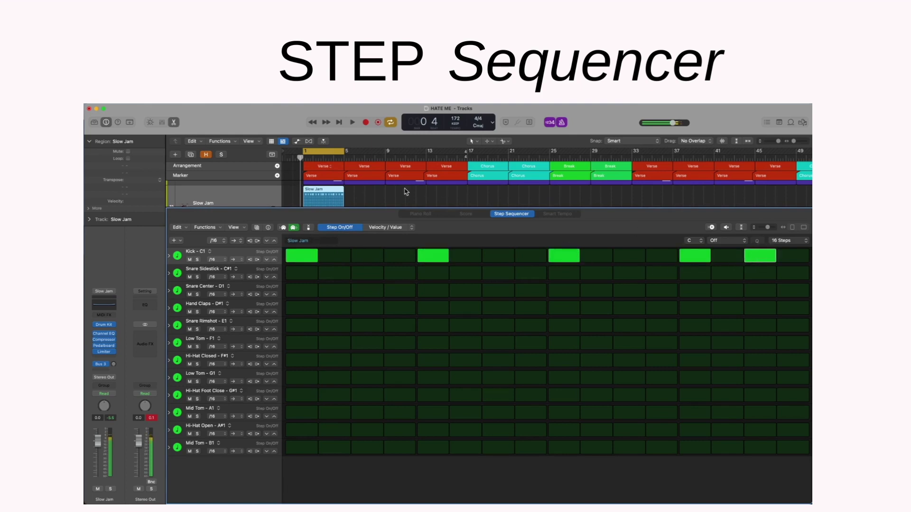
# Step: Play the pattern with the Slow Jam track soloed and add Snare Sidestick hits on steps 5 and 13
pyautogui.click(352, 123)
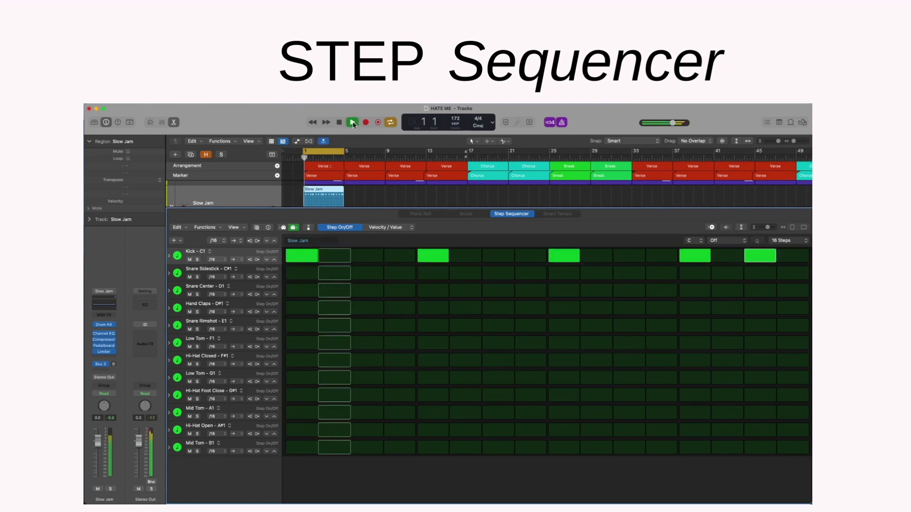
pyautogui.click(205, 203)
pyautogui.click(421, 274)
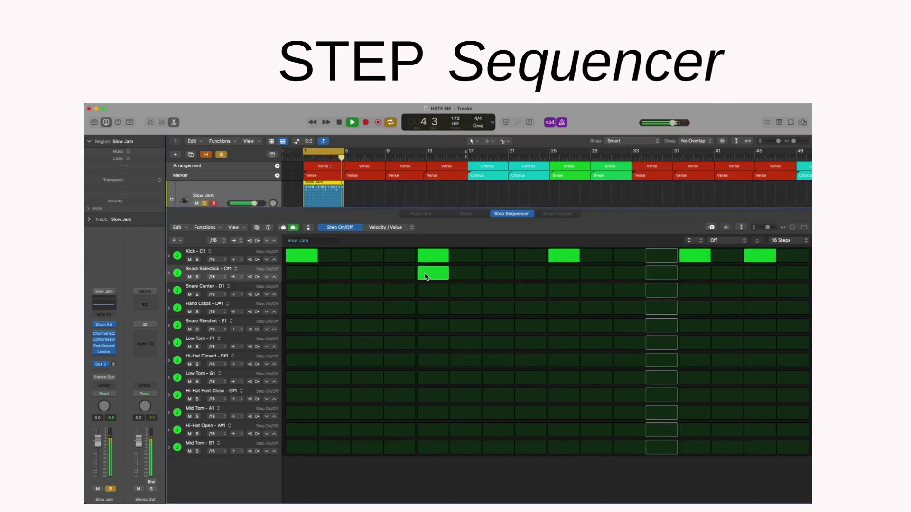
pyautogui.click(683, 275)
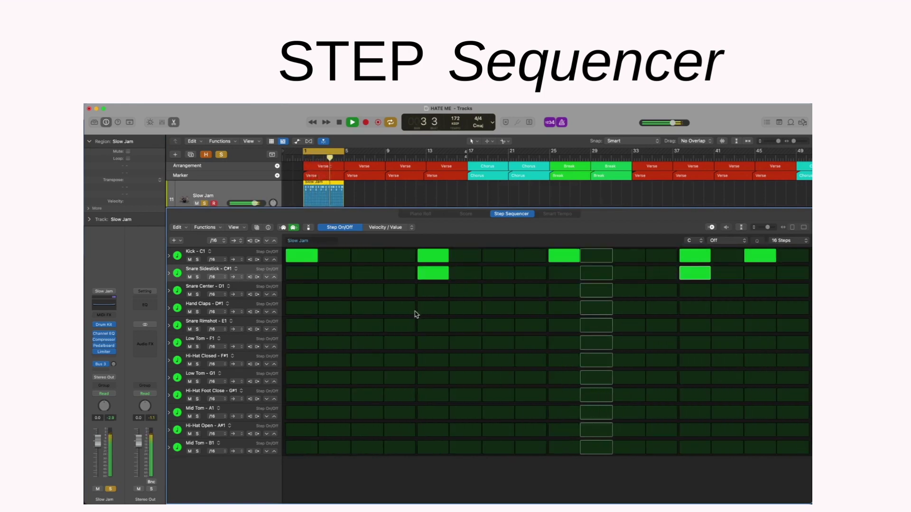
# Step: Add Hi-Hat Closed hits on every odd step from 1 to 13 and a Hi-Hat Open hit on step 15
pyautogui.click(300, 362)
pyautogui.click(367, 363)
pyautogui.click(433, 362)
pyautogui.click(498, 361)
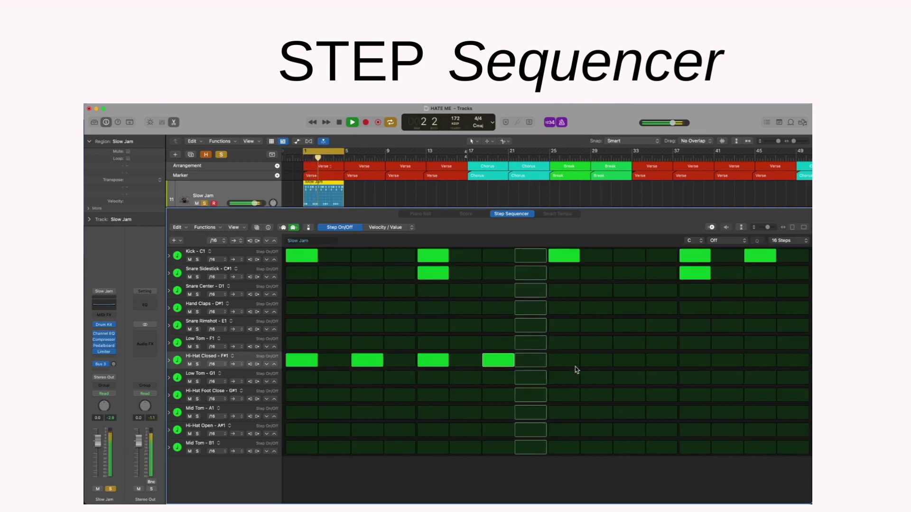
pyautogui.click(564, 362)
pyautogui.click(630, 362)
pyautogui.click(695, 361)
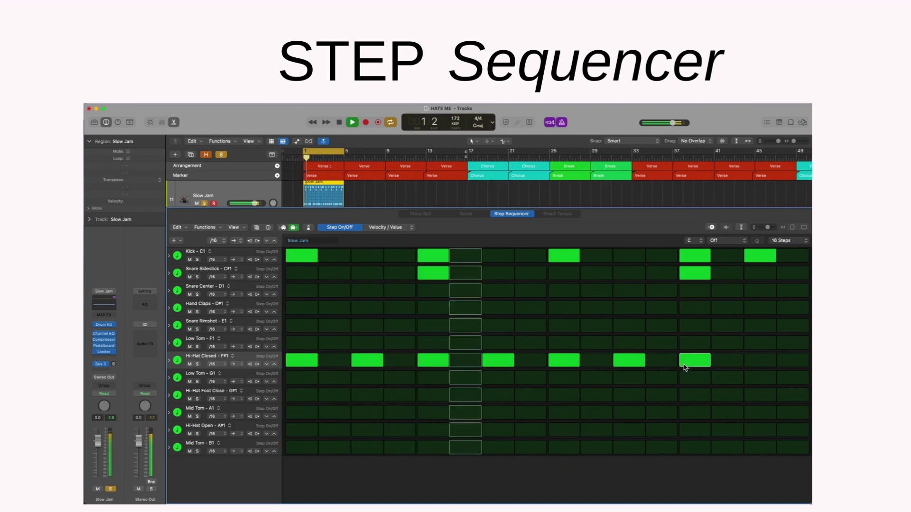
pyautogui.click(760, 430)
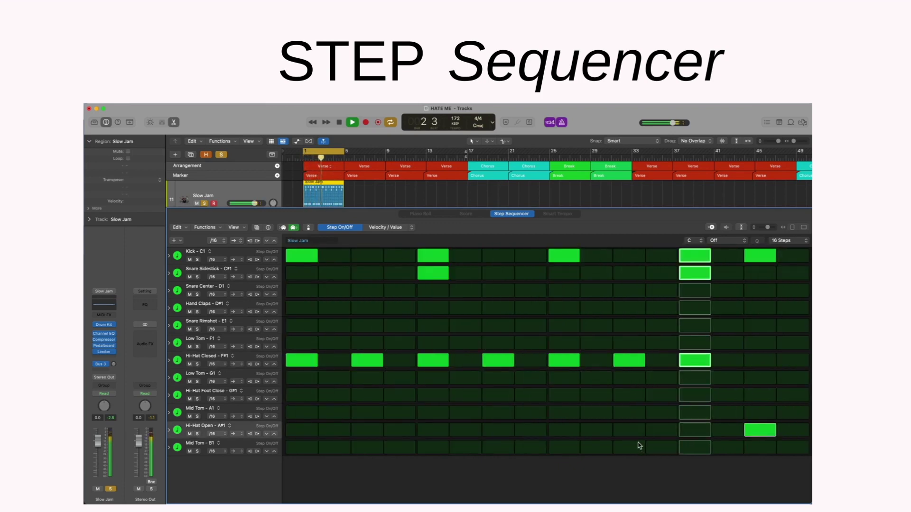
# Step: Add tom hits: Mid Tom B1 on step 16, Mid Tom A1 on 15 and 16, Low Tom G1 on 12 and 14, and stop playback
pyautogui.click(793, 448)
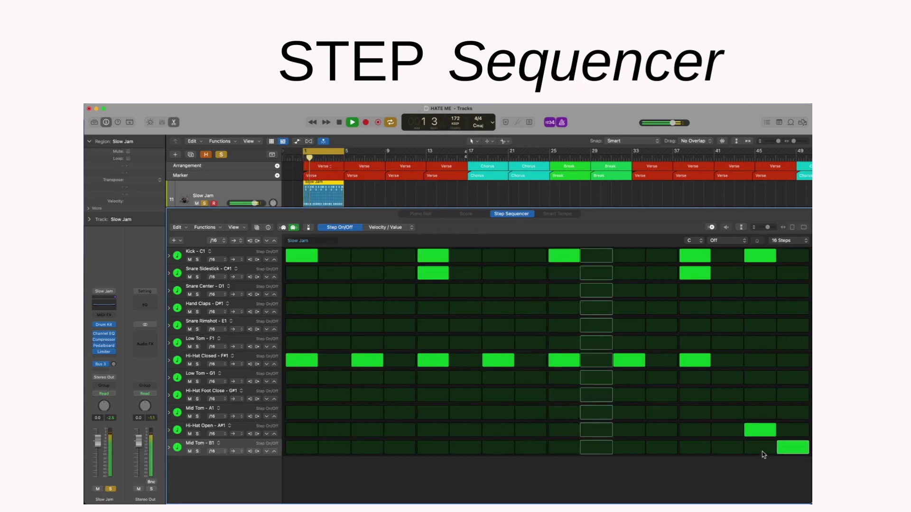
pyautogui.moveTo(797, 416); pyautogui.dragTo(760, 418)
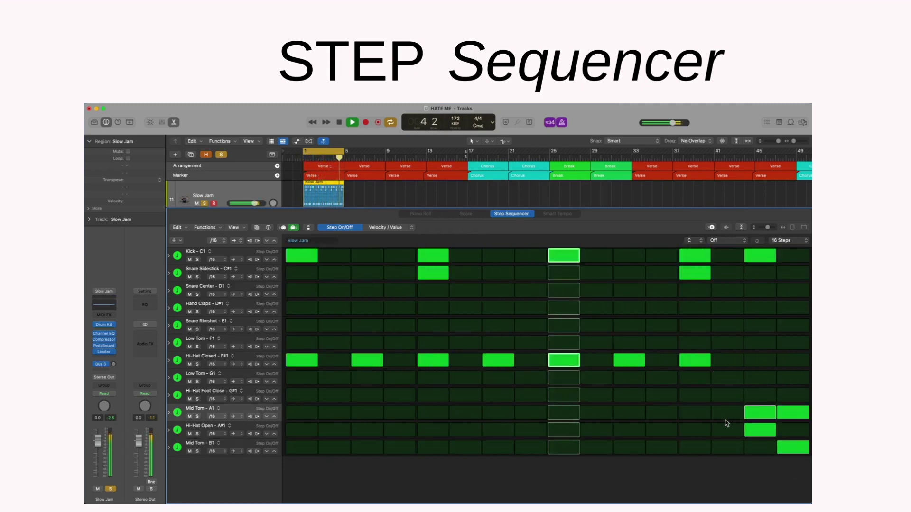
pyautogui.click(727, 379)
pyautogui.click(663, 379)
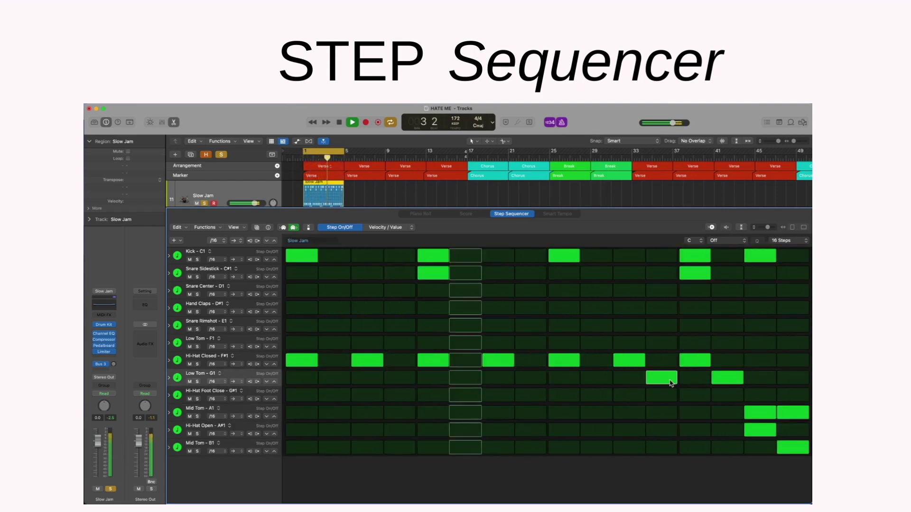
pyautogui.press('space')
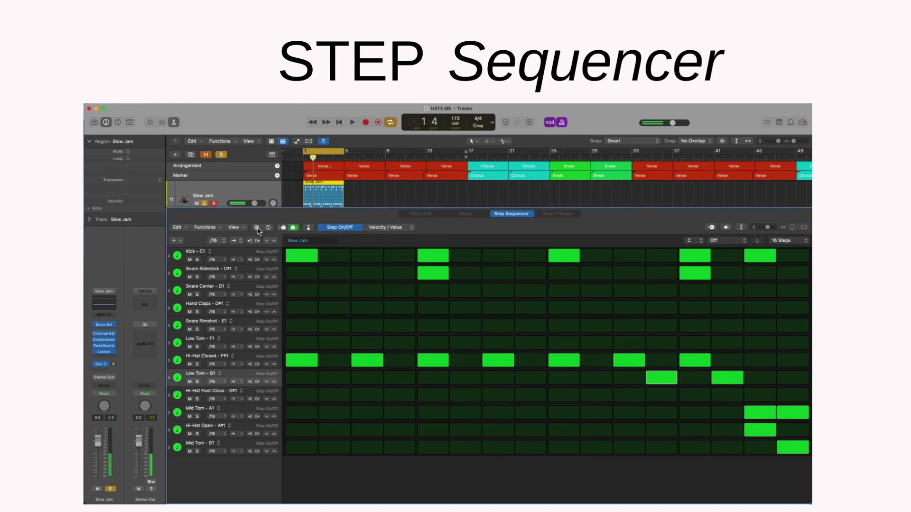
# Step: Load the DrumTraks Beat preset from the pattern browser's Drums patterns and play it
pyautogui.click(256, 229)
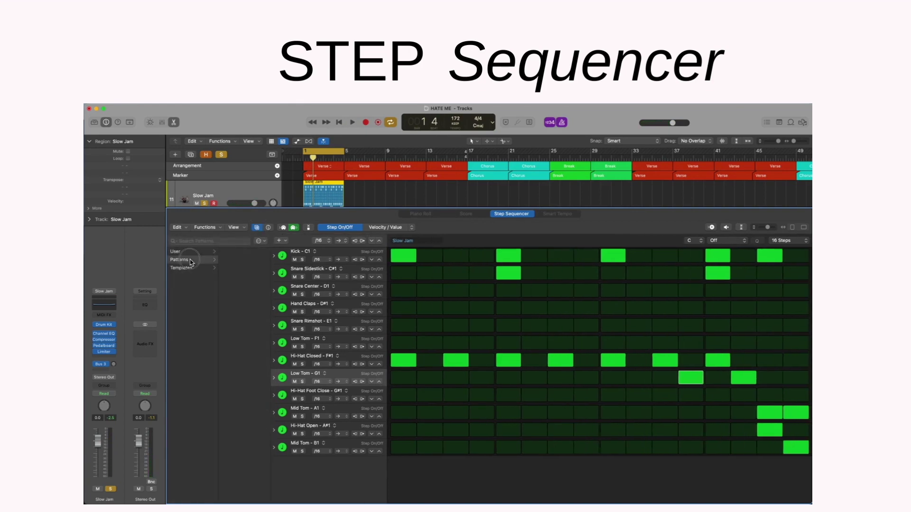
pyautogui.click(243, 261)
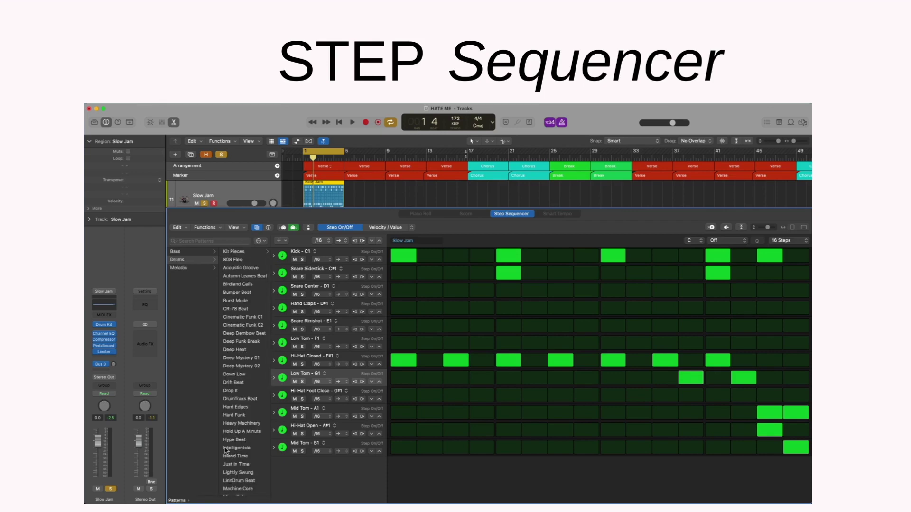
pyautogui.click(247, 401)
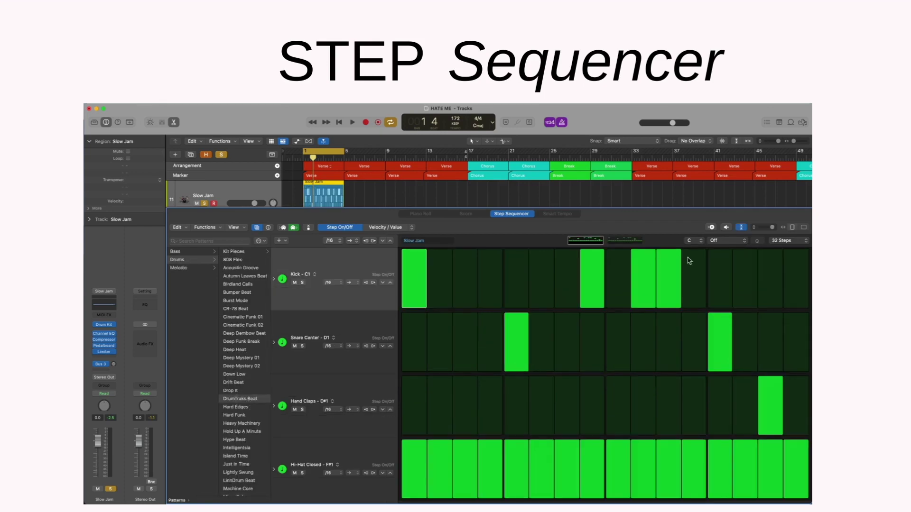
pyautogui.press('space')
pyautogui.scroll(-3, 244, 427)
pyautogui.click(244, 472)
pyautogui.click(770, 229)
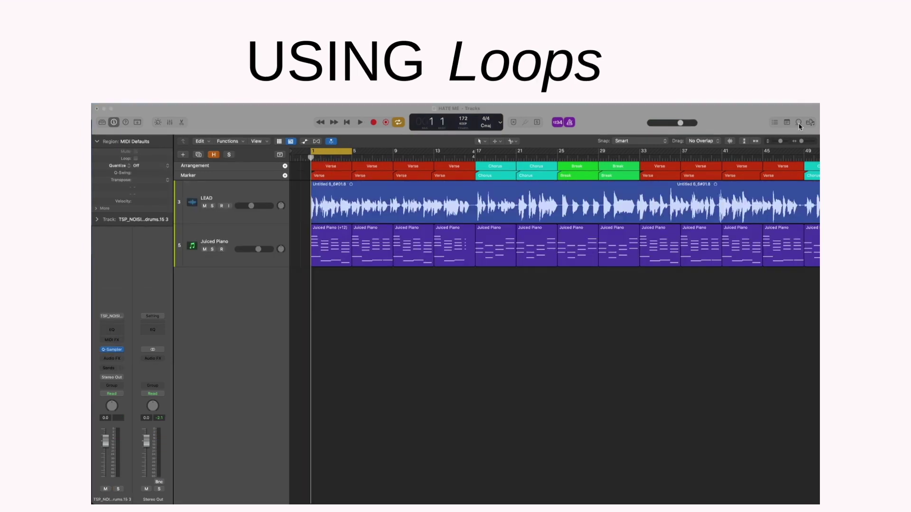
# Step: Open the loop browser and filter its list to show only Pattern Loops
pyautogui.click(799, 122)
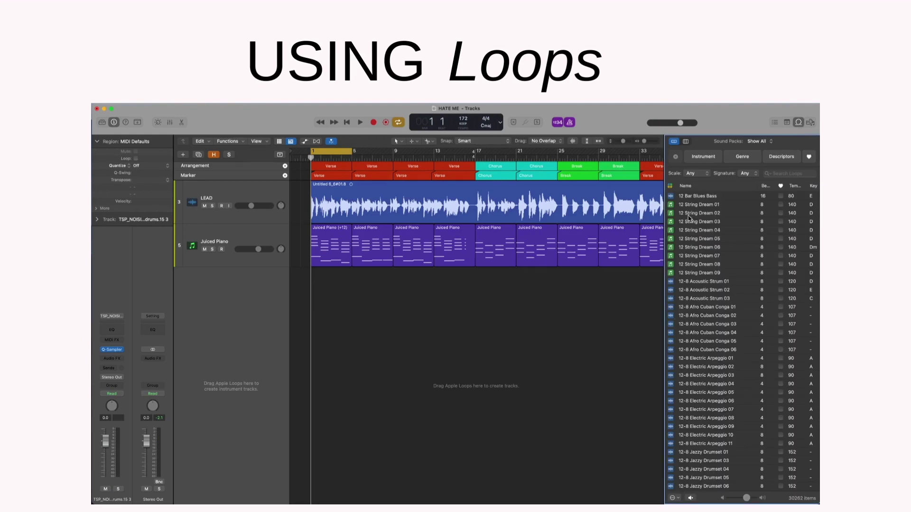
pyautogui.scroll(-8, 706, 332)
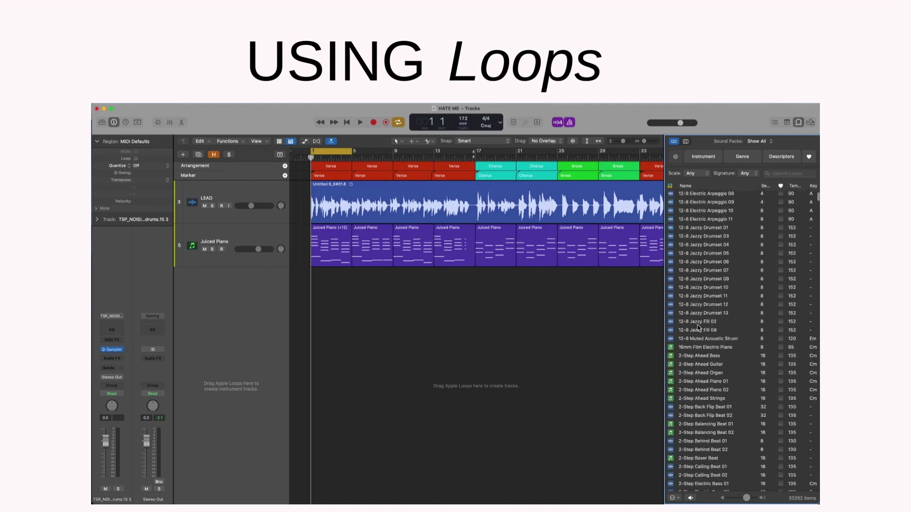
pyautogui.click(673, 188)
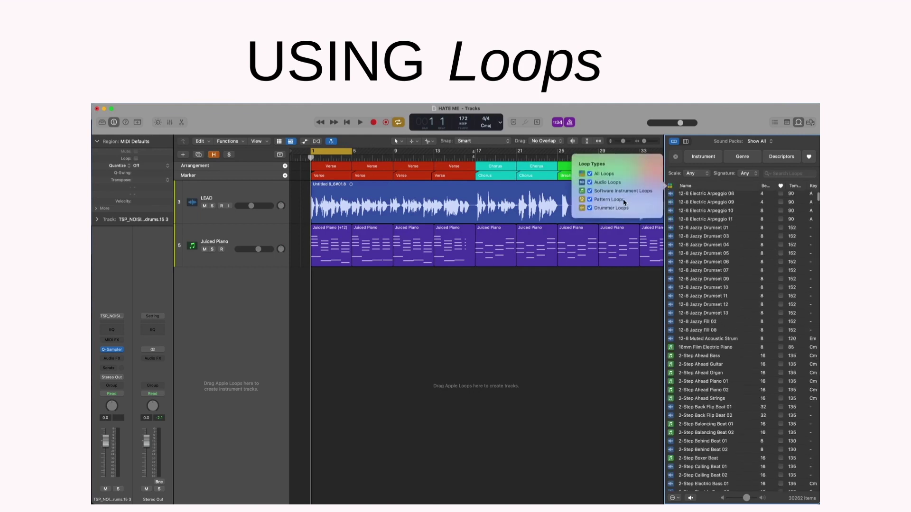
pyautogui.click(589, 200)
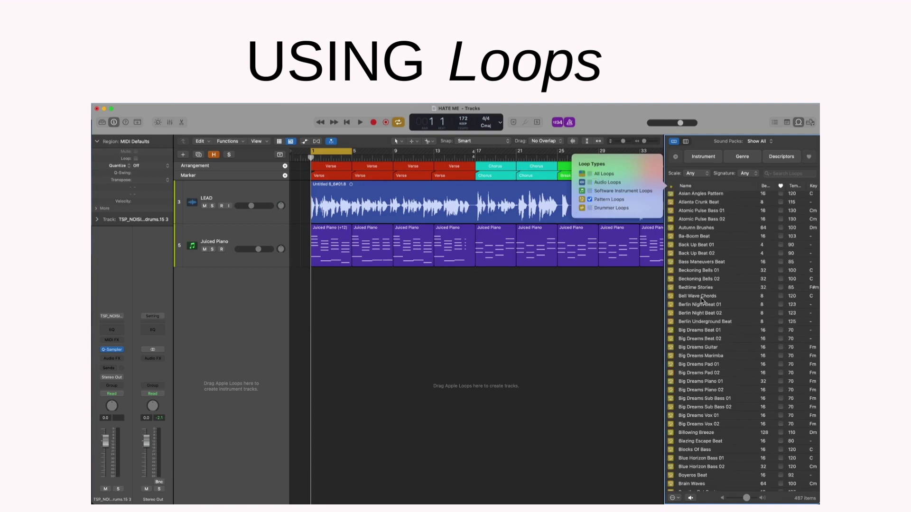
# Step: Play the soloed Better Days Kick and Bittersweet Solo Snare loops together
pyautogui.click(360, 123)
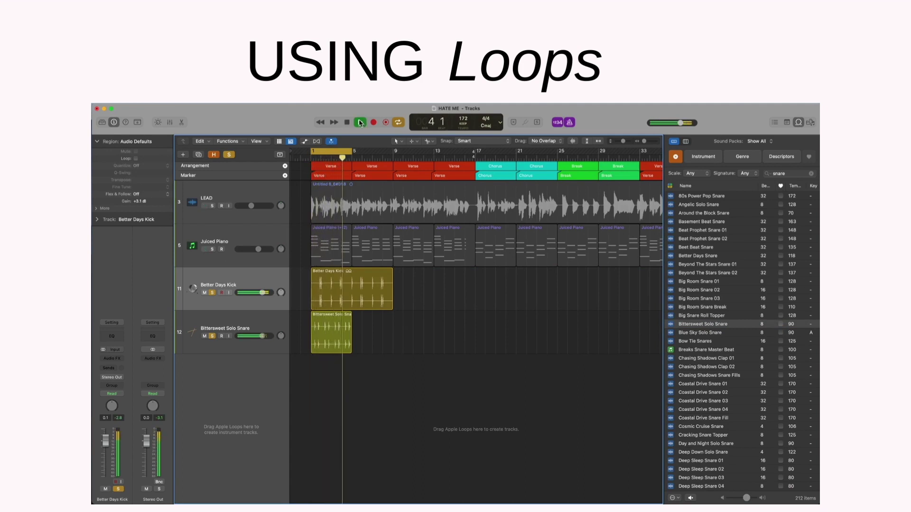
# Step: Load Drum Machine Designer as the instrument on the empty Inst 3 track
pyautogui.click(106, 342)
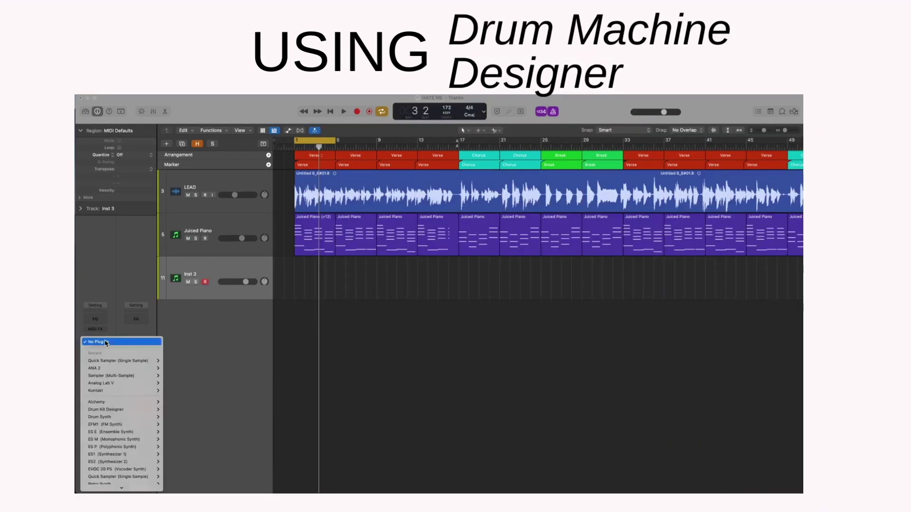
pyautogui.click(105, 343)
pyautogui.click(105, 342)
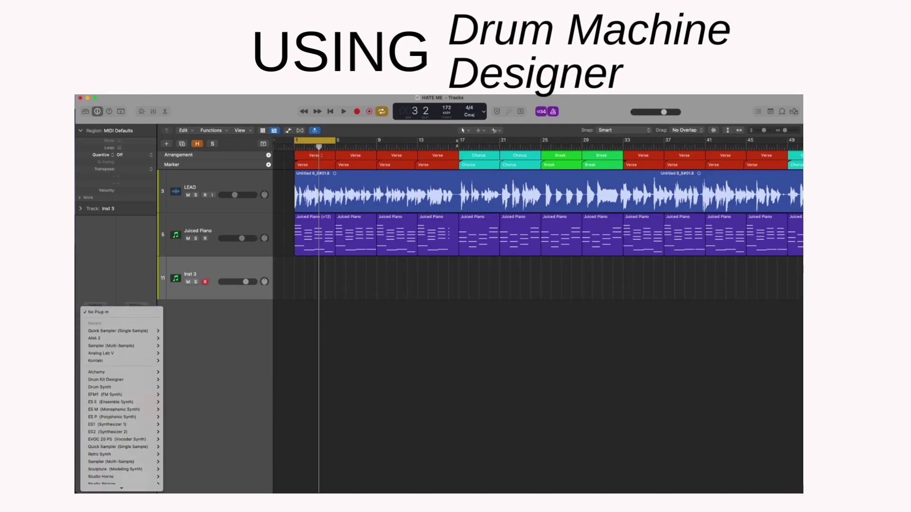
pyautogui.click(122, 453)
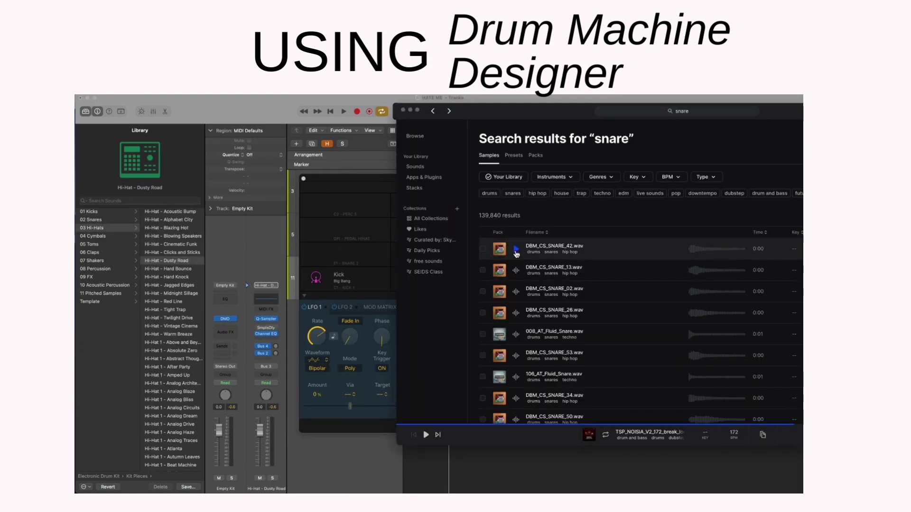
# Step: Preview DBM_CS_SNARE_42.wav, add it to the sample library and assign it to the kit's E1 Snare 2 pad
pyautogui.press('space')
pyautogui.moveTo(770, 112); pyautogui.dragTo(610, 117)
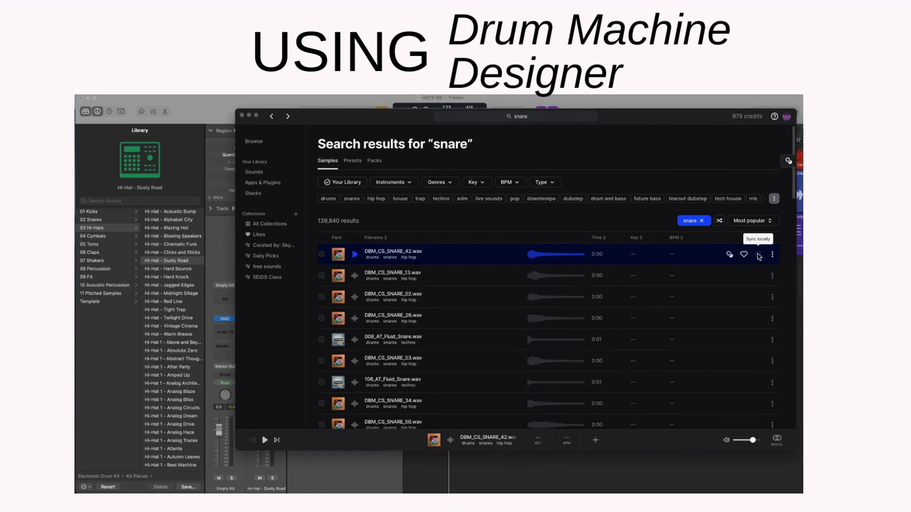
pyautogui.moveTo(689, 122); pyautogui.dragTo(814, 134)
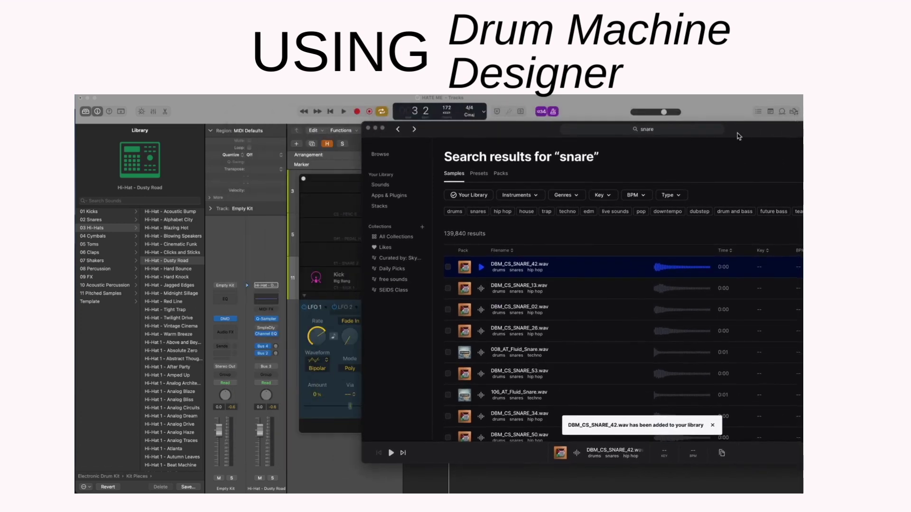
pyautogui.moveTo(731, 135); pyautogui.dragTo(790, 123)
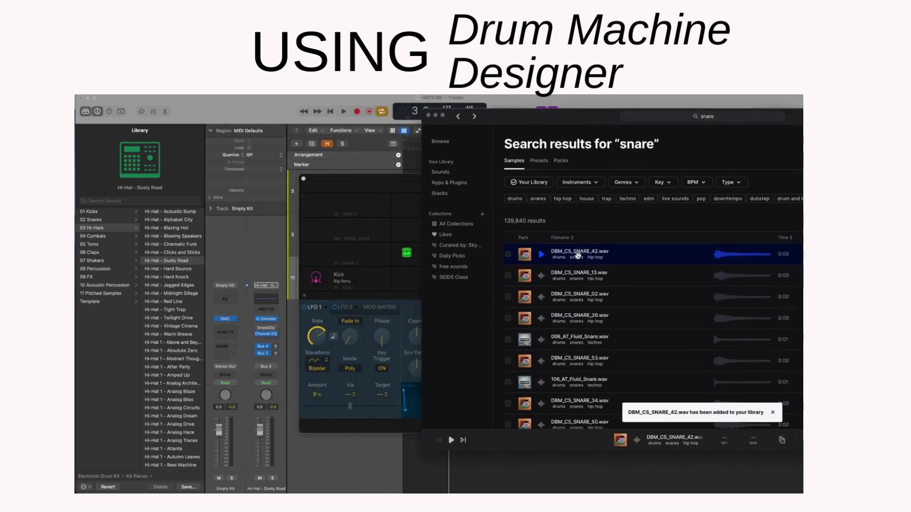
pyautogui.moveTo(456, 266); pyautogui.dragTo(364, 261)
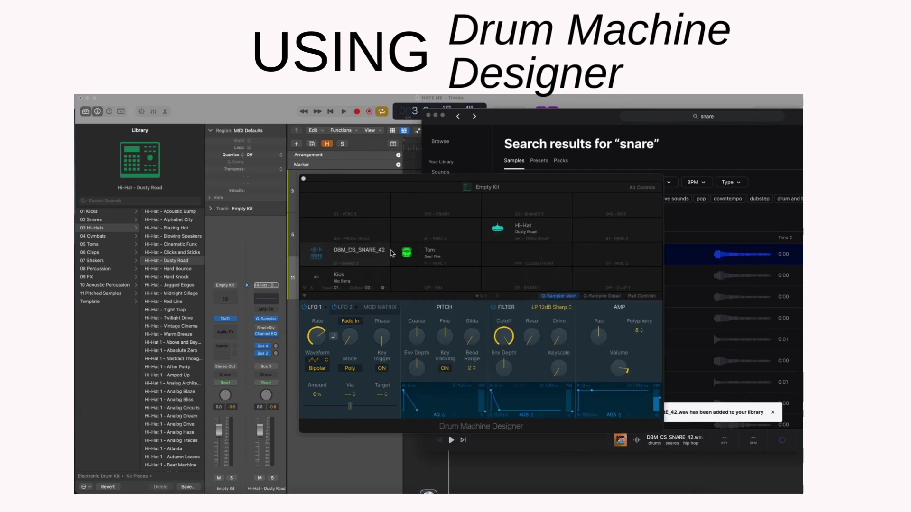
pyautogui.click(429, 116)
# Step: Save the whole drum kit as a patch named Example kit and close the Drum Machine Designer window
pyautogui.click(519, 189)
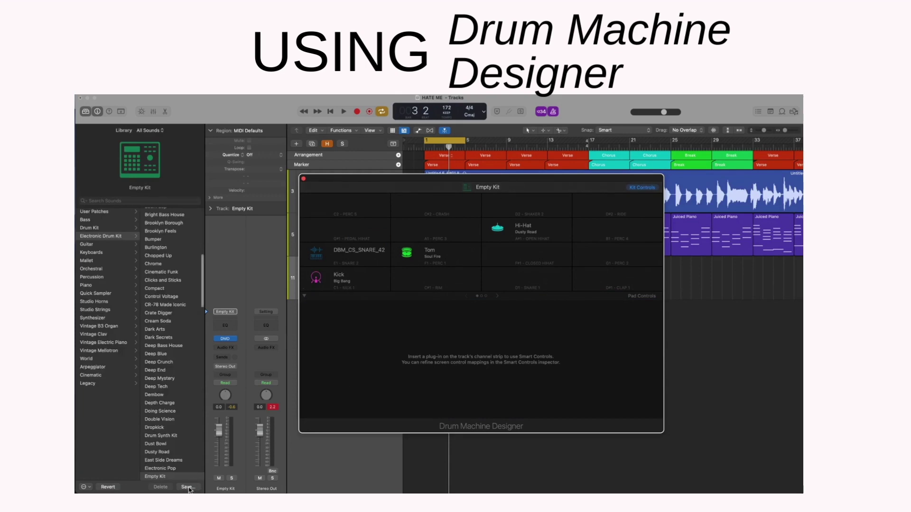
pyautogui.click(186, 487)
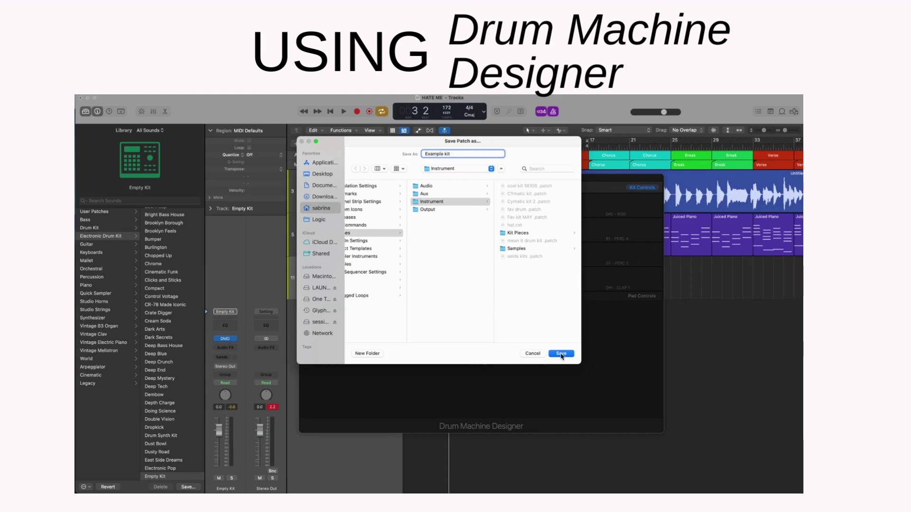
pyautogui.click(561, 354)
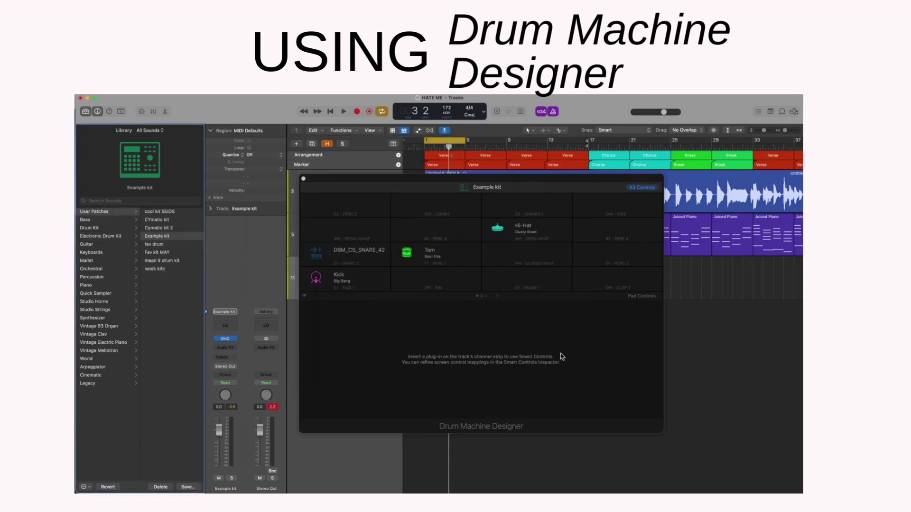
pyautogui.moveTo(399, 218)
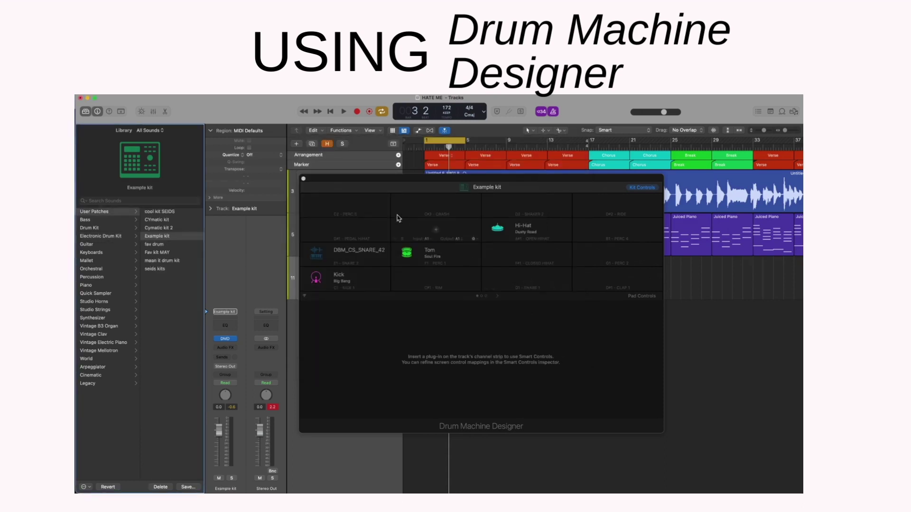
pyautogui.click(304, 179)
# Step: Create a software instrument track, load the Example kit user patch on it and check the kit's pads
pyautogui.rightClick(336, 314)
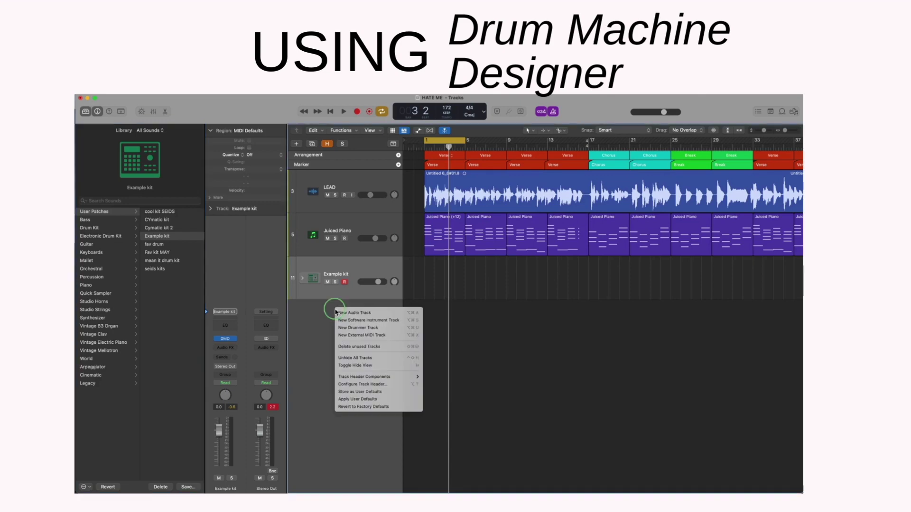
pyautogui.click(345, 319)
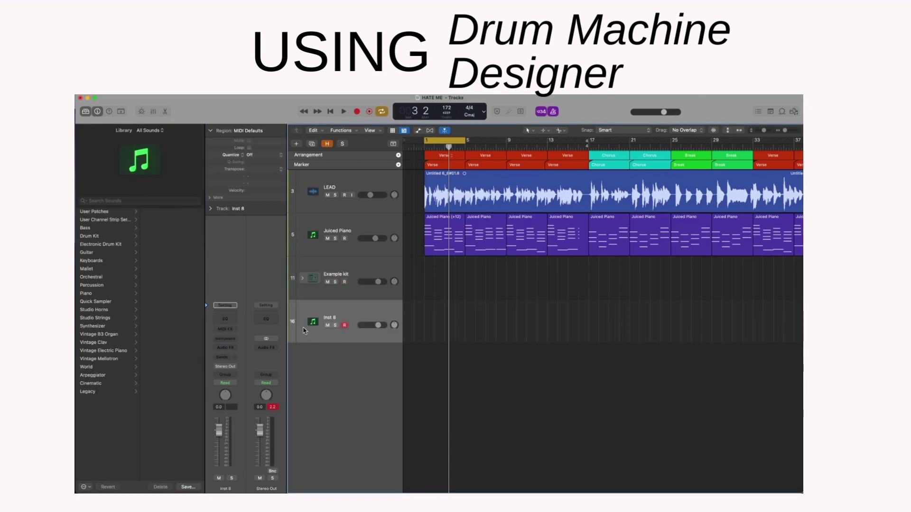
pyautogui.click(106, 213)
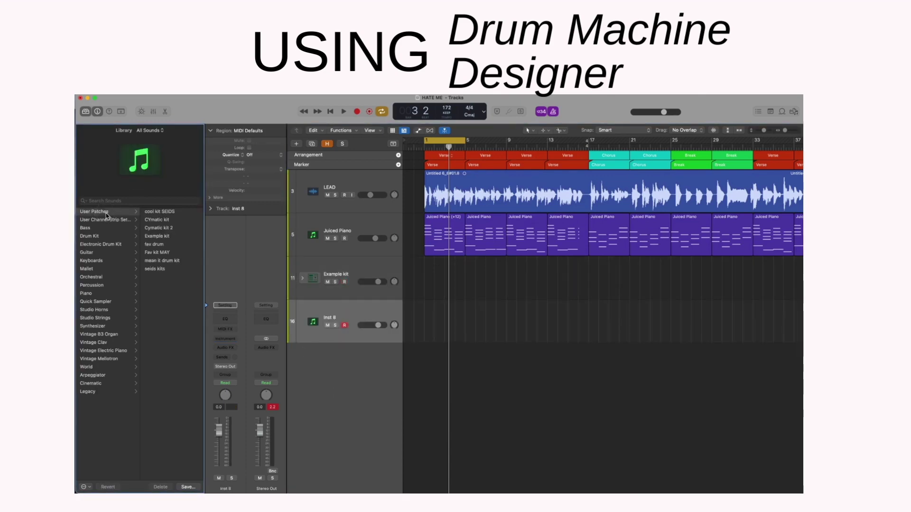
pyautogui.click(161, 236)
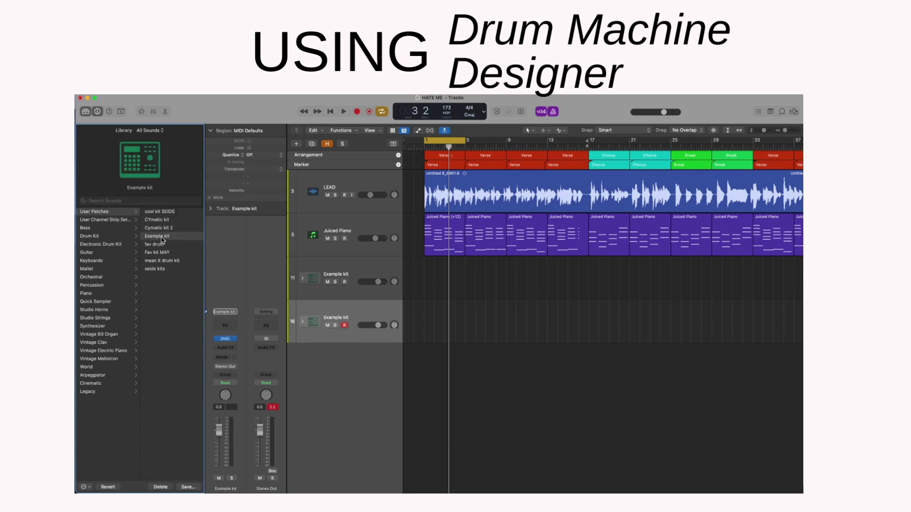
pyautogui.click(225, 339)
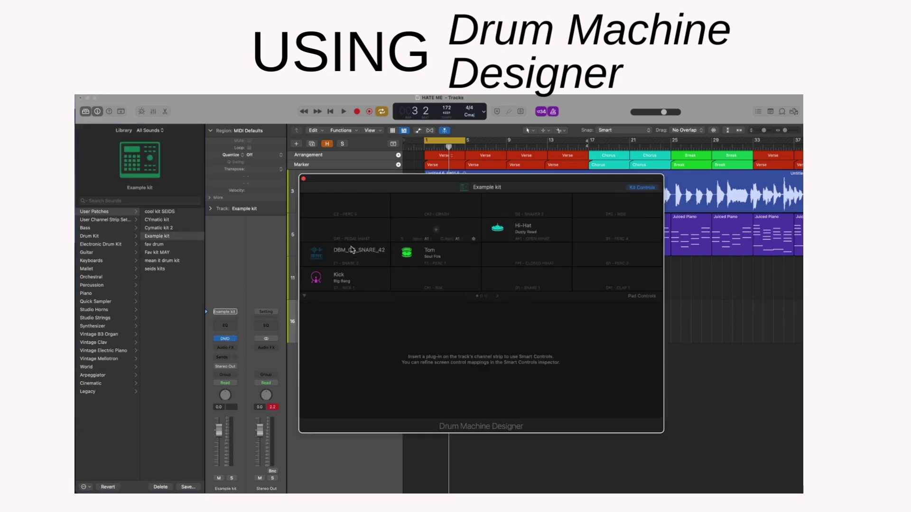
pyautogui.click(304, 179)
# Step: Return the playhead to bar 1 and open the Step Sequencer for the new Example kit track
pyautogui.press('Return')
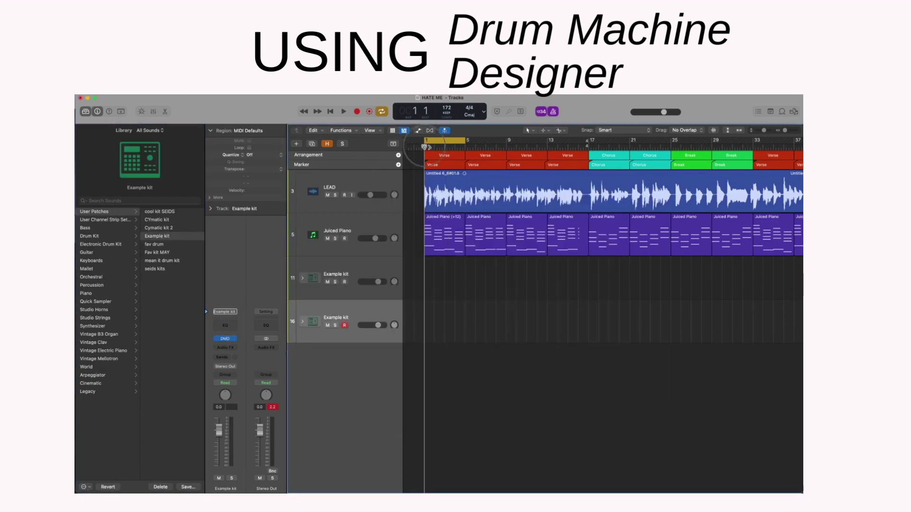
pyautogui.press('e')
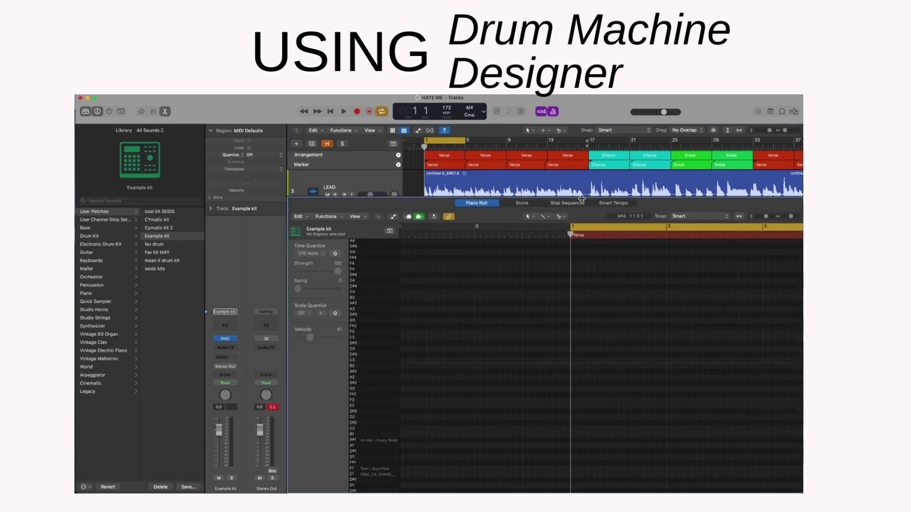
pyautogui.click(567, 203)
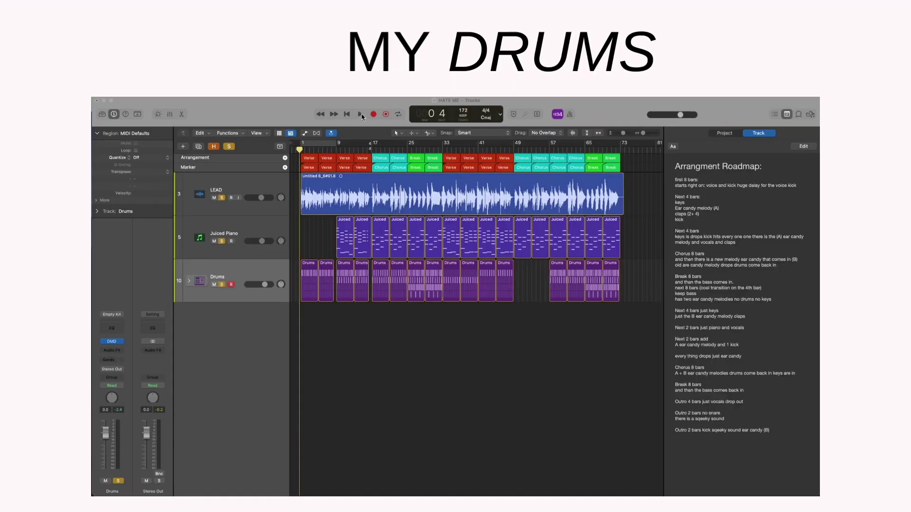
# Step: Play the arrangement with the lead, piano and drums soloed, and inspect the Drums track stack
pyautogui.click(360, 114)
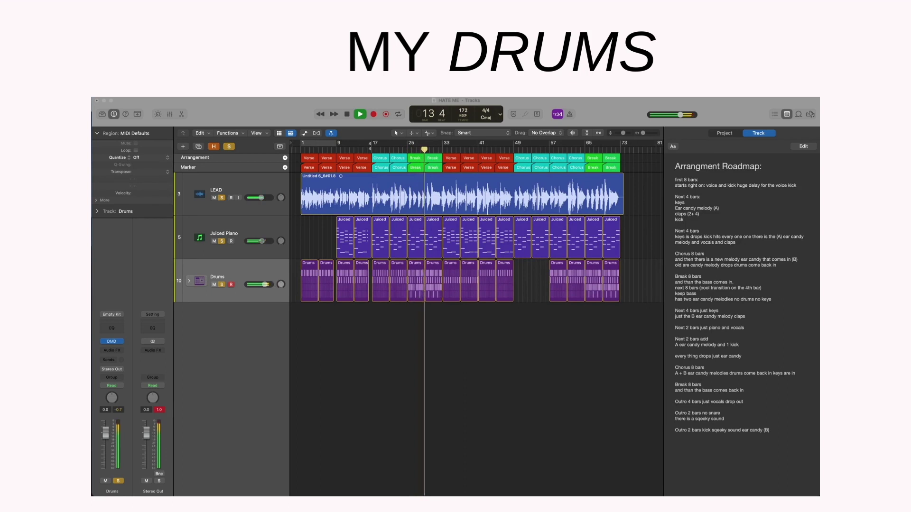
pyautogui.click(190, 281)
pyautogui.click(252, 328)
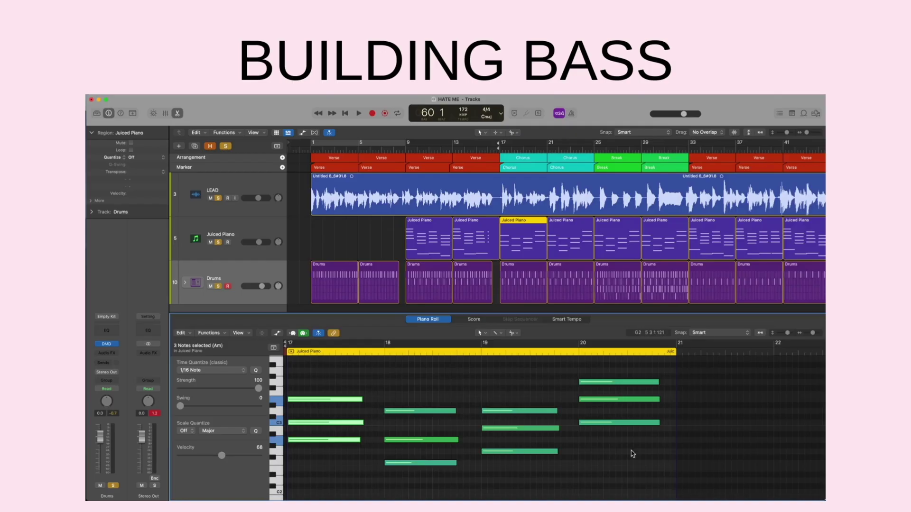
# Step: Copy the lowest note of each Juiced Piano chord at bar 17 onto a new software instrument track at the same position
pyautogui.click(339, 400)
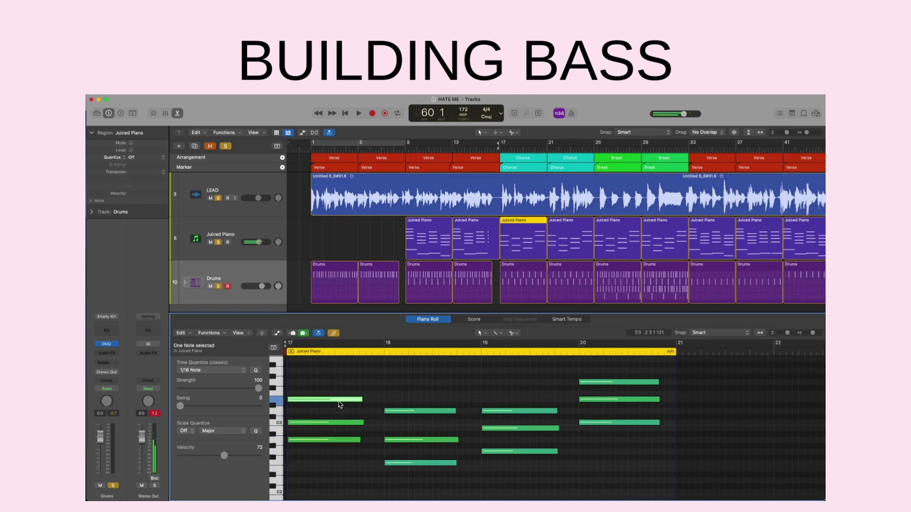
pyautogui.press('super+a')
pyautogui.hotkey('shift', 'Down')
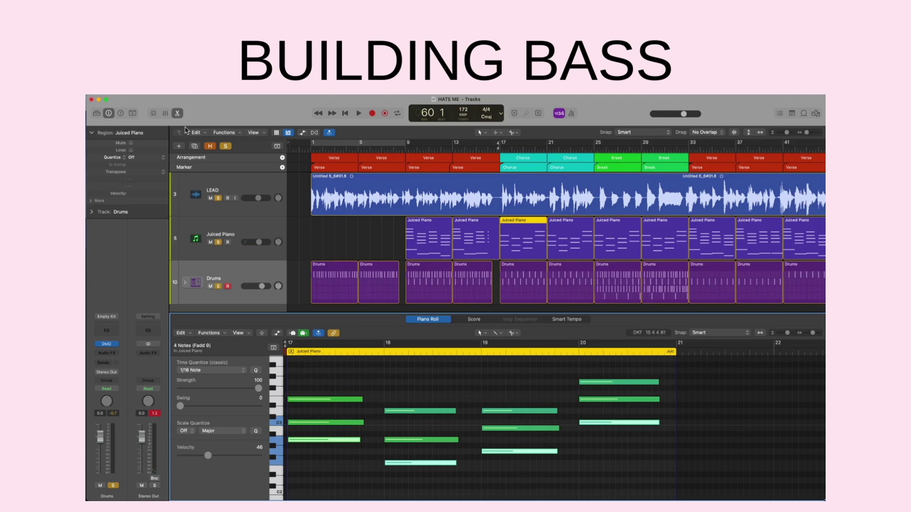
pyautogui.click(177, 114)
pyautogui.rightClick(225, 335)
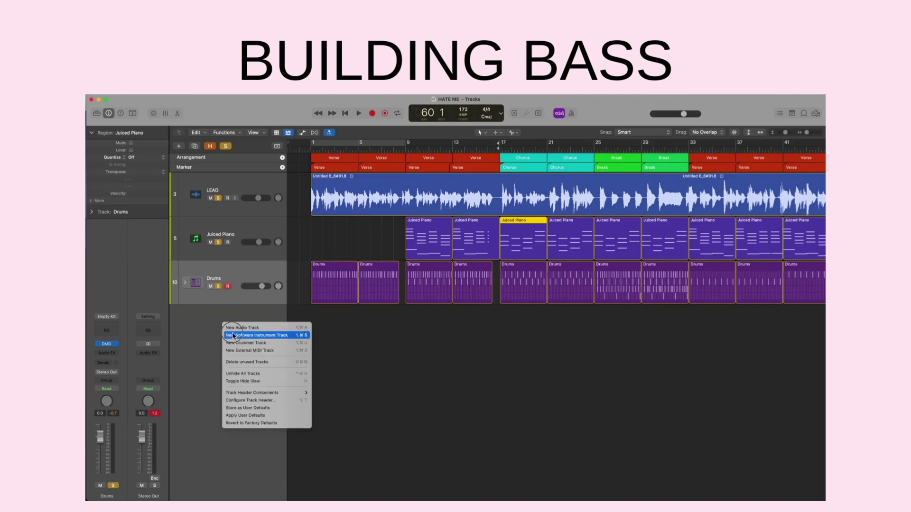
pyautogui.click(233, 333)
pyautogui.click(504, 151)
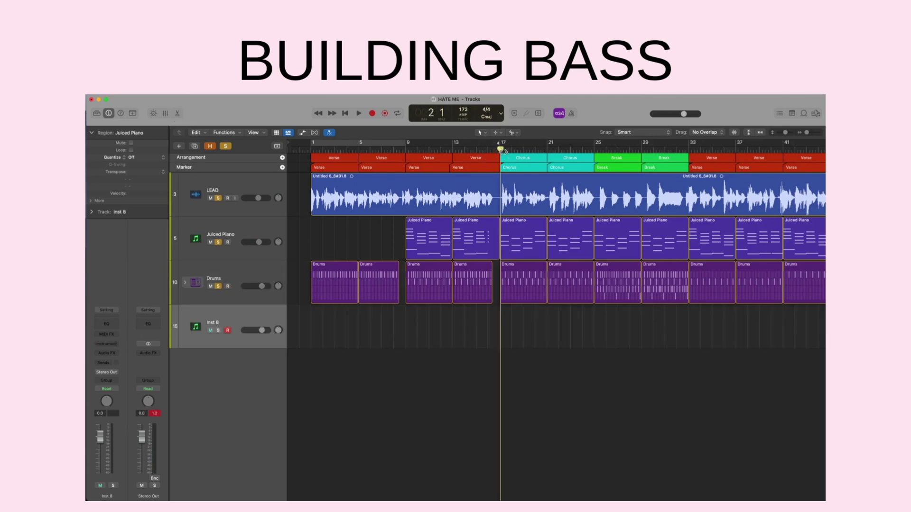
pyautogui.press('r')
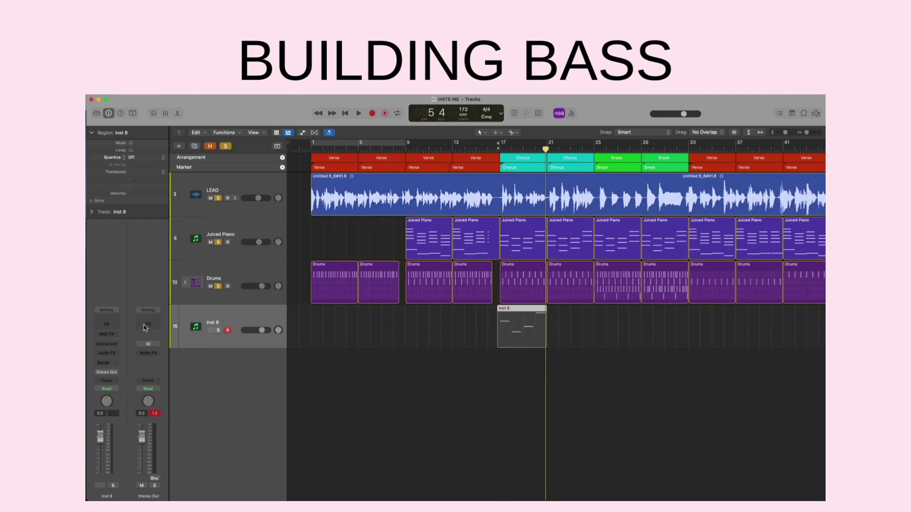
# Step: Load the moog bass channel strip setting on the new track and play it soloed from bar 17 with the other parts
pyautogui.click(107, 311)
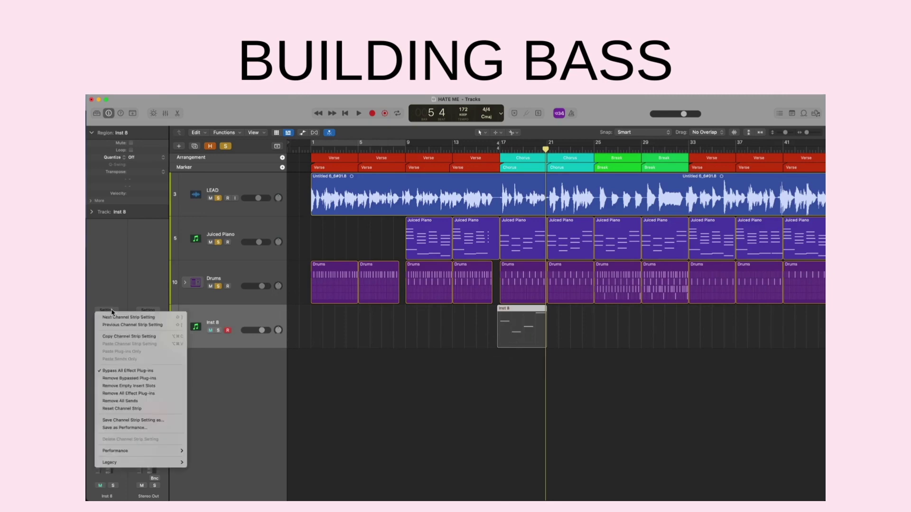
pyautogui.moveTo(157, 450)
pyautogui.moveTo(198, 460)
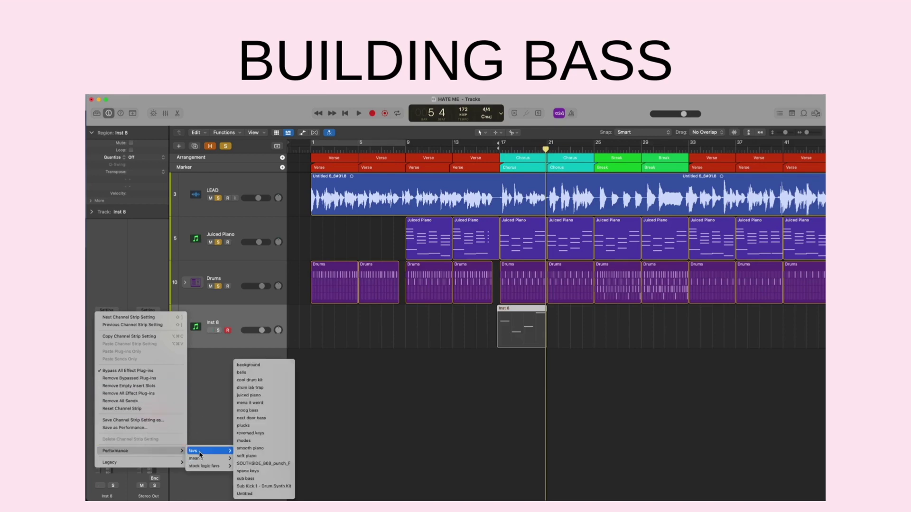
pyautogui.click(253, 411)
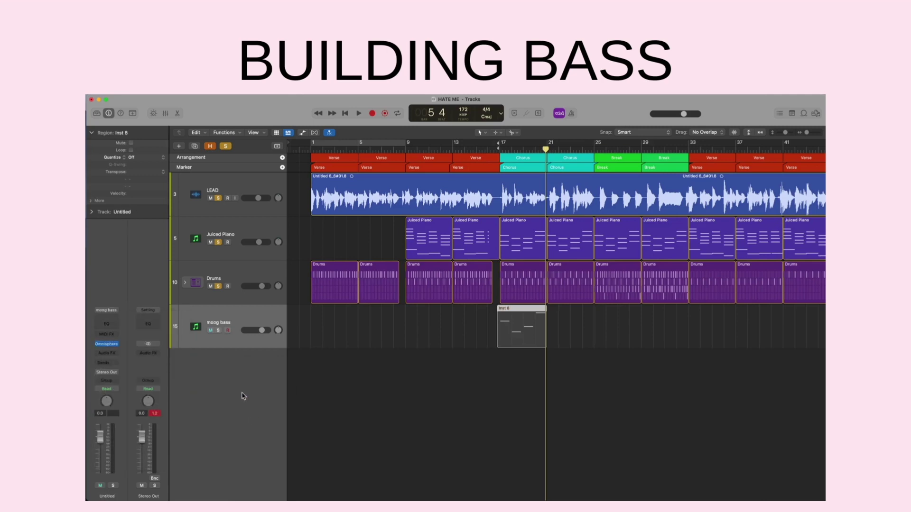
pyautogui.click(218, 331)
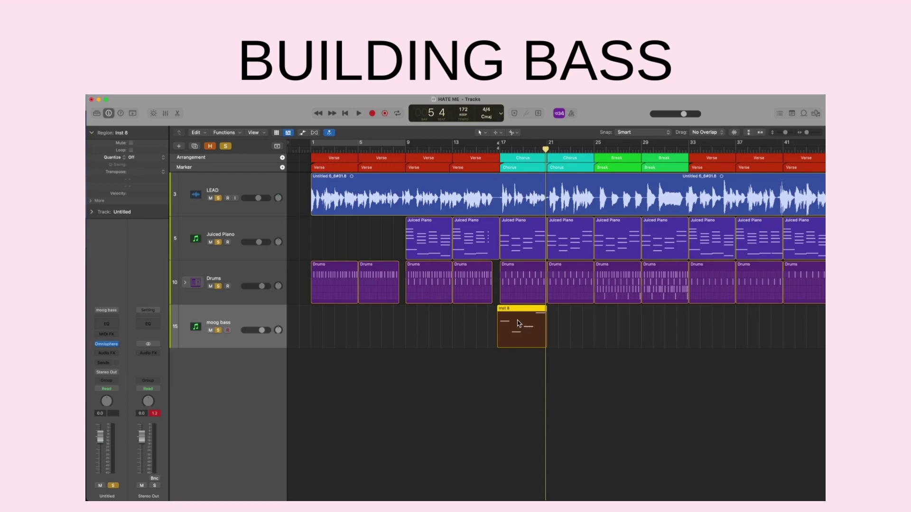
pyautogui.click(498, 150)
pyautogui.press('space')
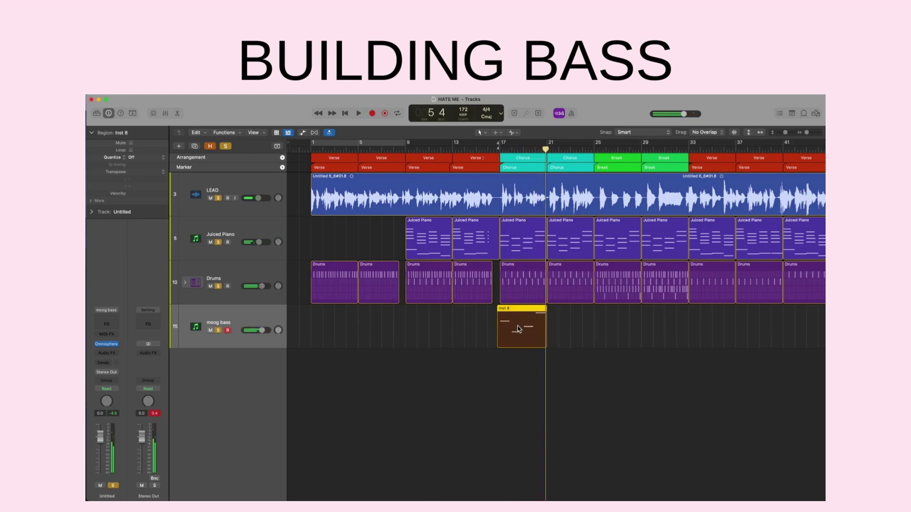
# Step: Open the bass region in an enlarged Piano Roll and split each of the four long notes into three short notes
pyautogui.press('super+Right')
pyautogui.press('super+Right')
pyautogui.press('super+Right')
pyautogui.doubleClick(460, 329)
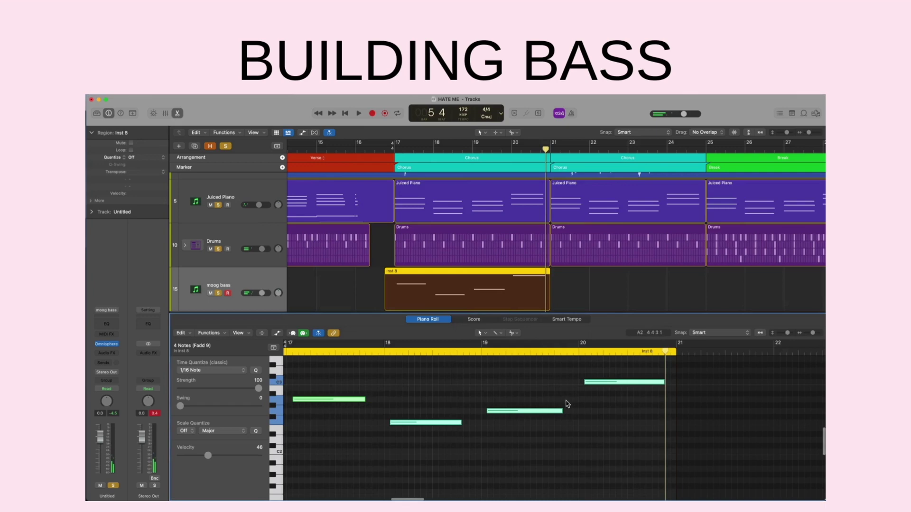
pyautogui.moveTo(551, 315); pyautogui.dragTo(551, 219)
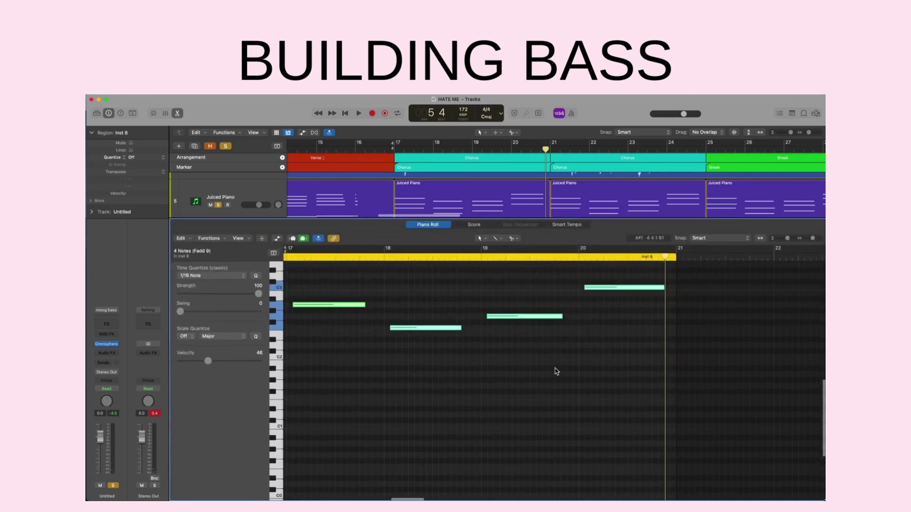
pyautogui.hscroll(-3, 428, 339)
pyautogui.moveTo(661, 354); pyautogui.dragTo(372, 310)
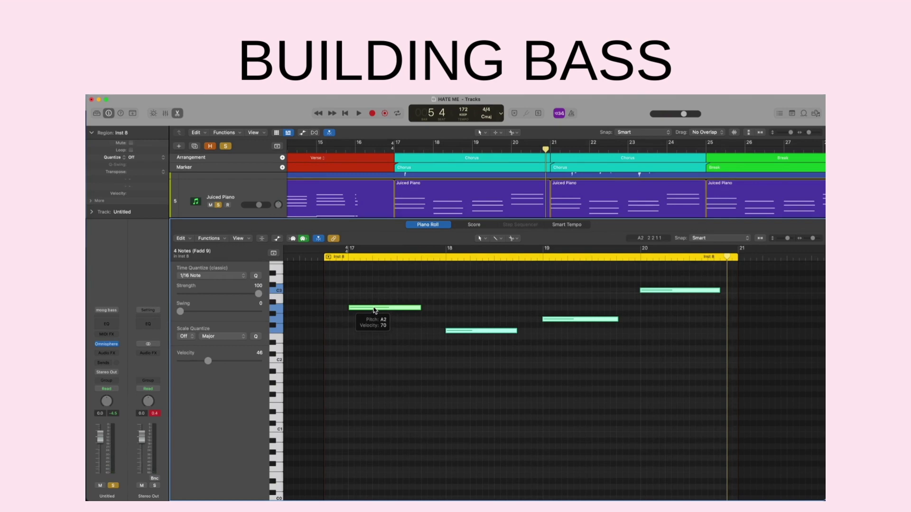
pyautogui.moveTo(373, 309); pyautogui.dragTo(375, 308)
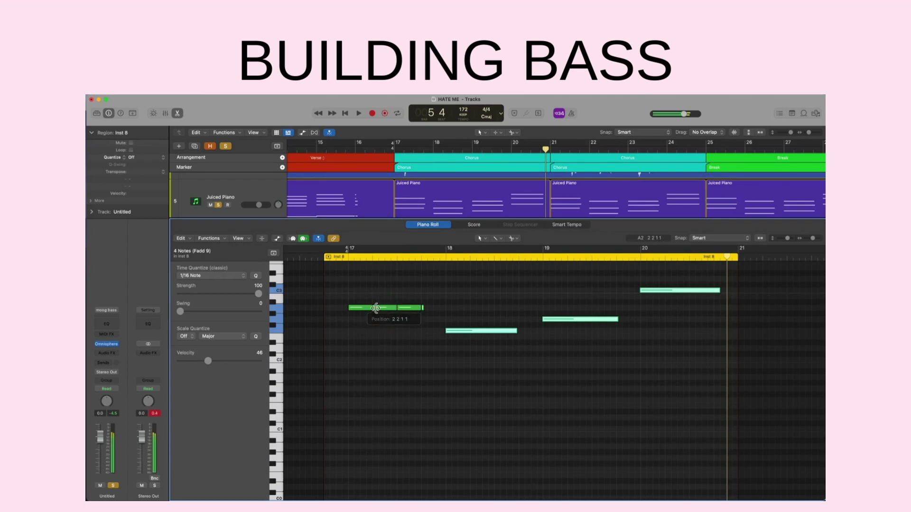
pyautogui.keyDown('alt'); pyautogui.click(472, 331); pyautogui.keyUp('alt')
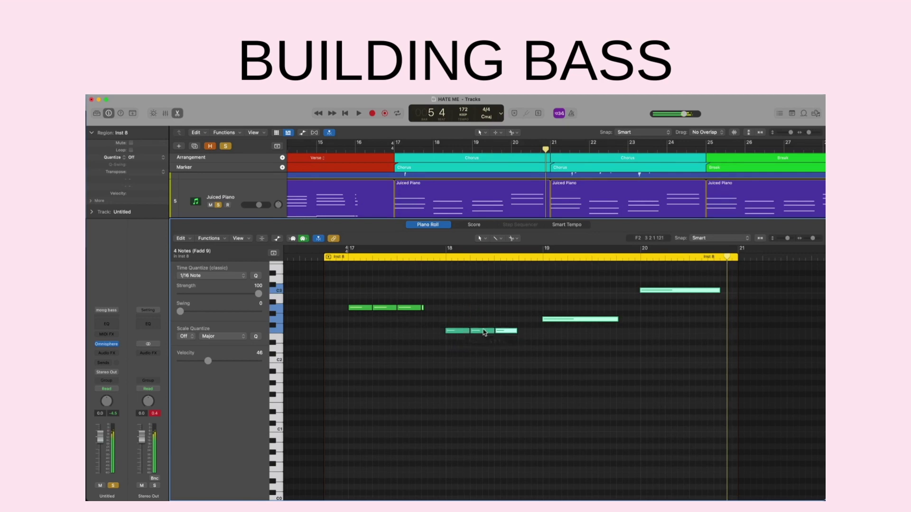
pyautogui.keyDown('alt'); pyautogui.click(567, 320); pyautogui.keyUp('alt')
pyautogui.keyDown('alt'); pyautogui.click(668, 292); pyautogui.keyUp('alt')
# Step: Delete the middle of the three short bass notes in bars 17, 18 and 20 while auditioning the chorus in cycle mode
pyautogui.click(620, 321)
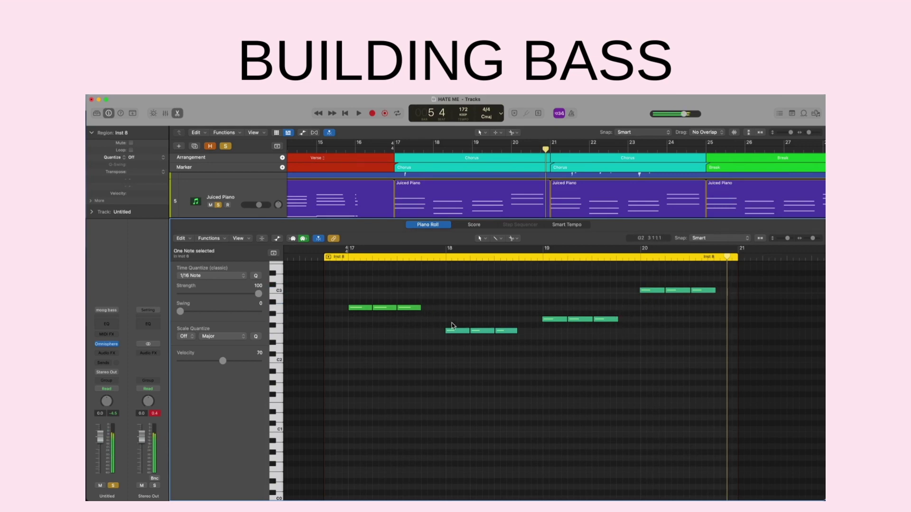
pyautogui.press('Delete')
pyautogui.click(482, 332)
pyautogui.press('Delete')
pyautogui.press('c')
pyautogui.press('space')
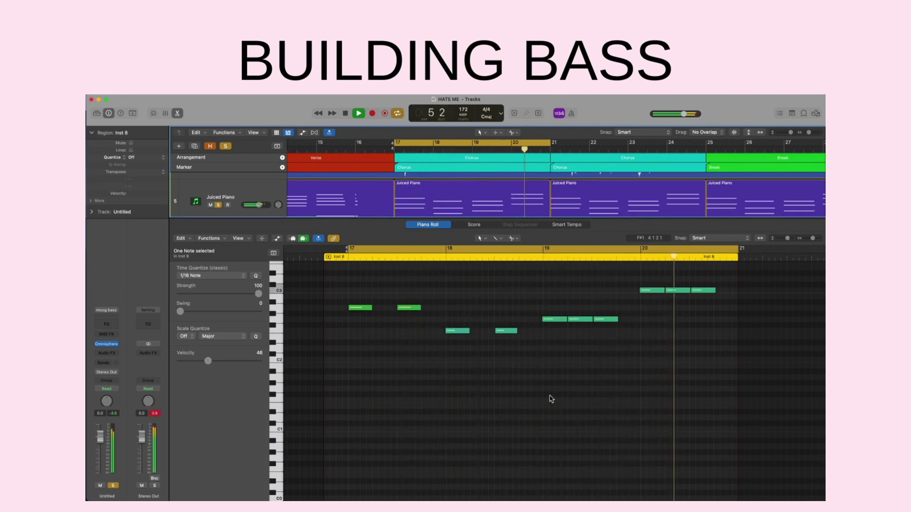
pyautogui.click(678, 290)
pyautogui.press('Delete')
pyautogui.press('space')
pyautogui.scroll(3, 370, 407)
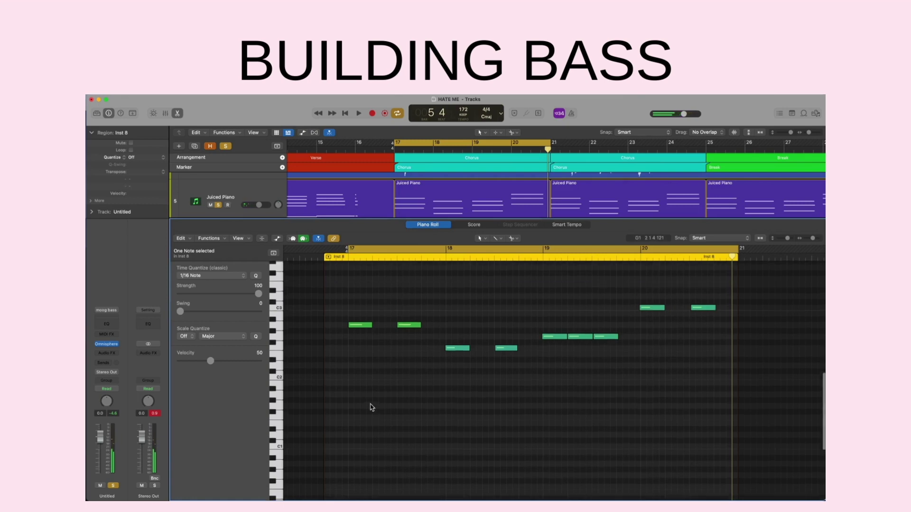
# Step: Transpose the middle bass note in bar 19 up one octave, comparing it with an octave down, and play the loop
pyautogui.click(580, 356)
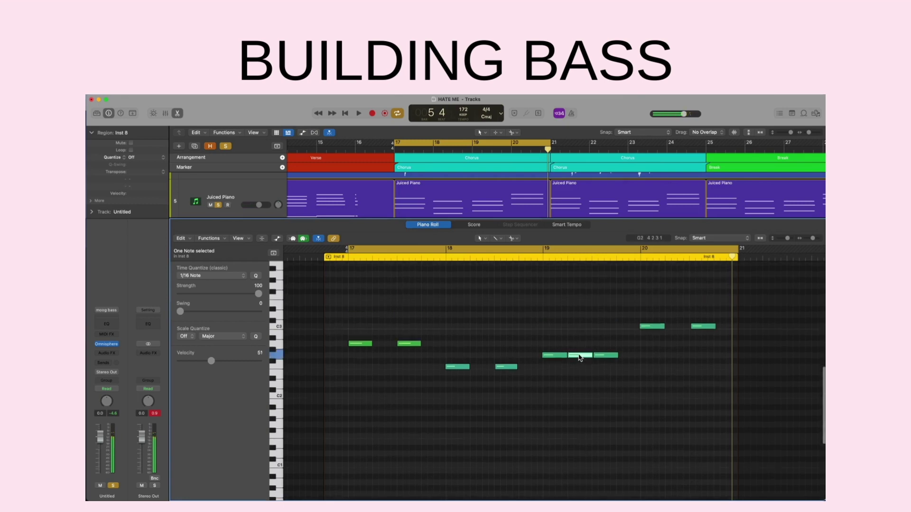
pyautogui.hotkey('alt', 'shift', 'Up')
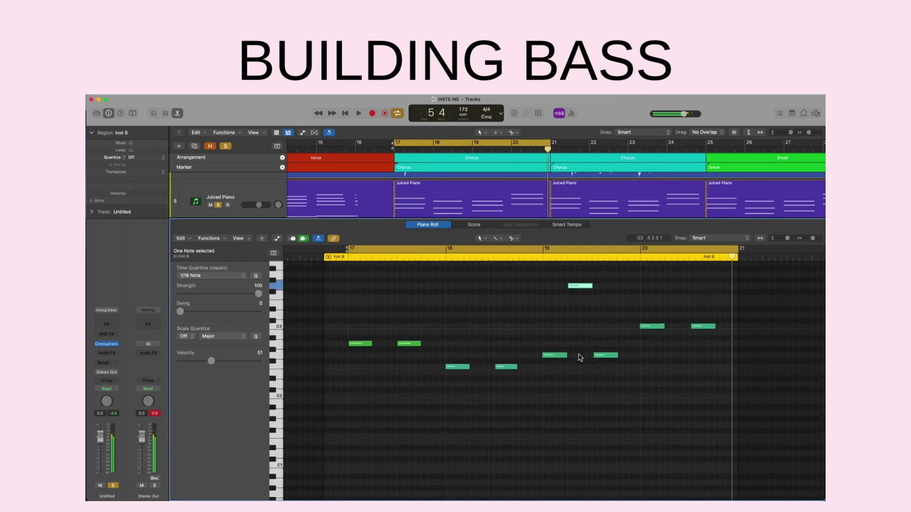
pyautogui.hotkey('alt', 'shift', 'Down')
pyautogui.hotkey('alt', 'shift', 'Down')
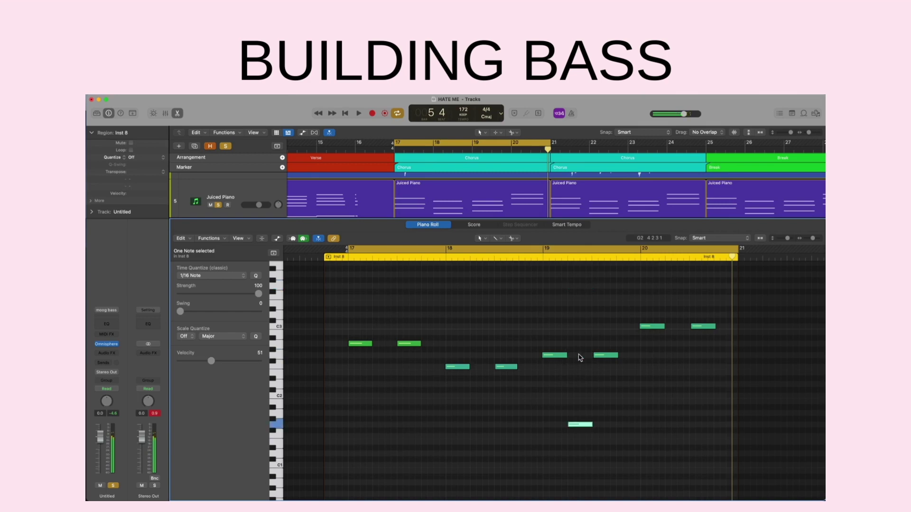
pyautogui.hotkey('alt', 'shift', 'Up')
pyautogui.hotkey('alt', 'shift', 'Up')
pyautogui.press('space')
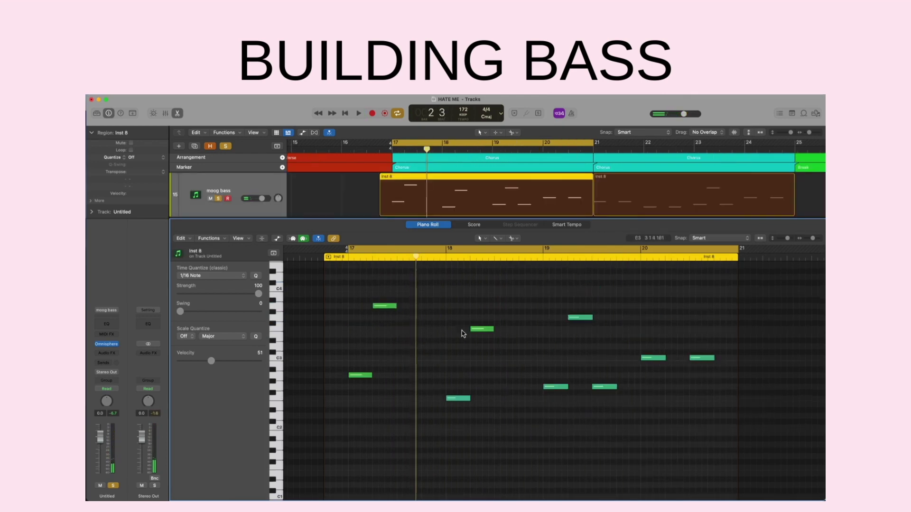
# Step: Split the high bass note in bar 17, move its second half to a low pickup just before bar 18 and audition the variation
pyautogui.click(387, 307)
pyautogui.click(391, 307)
pyautogui.moveTo(396, 311); pyautogui.dragTo(504, 435)
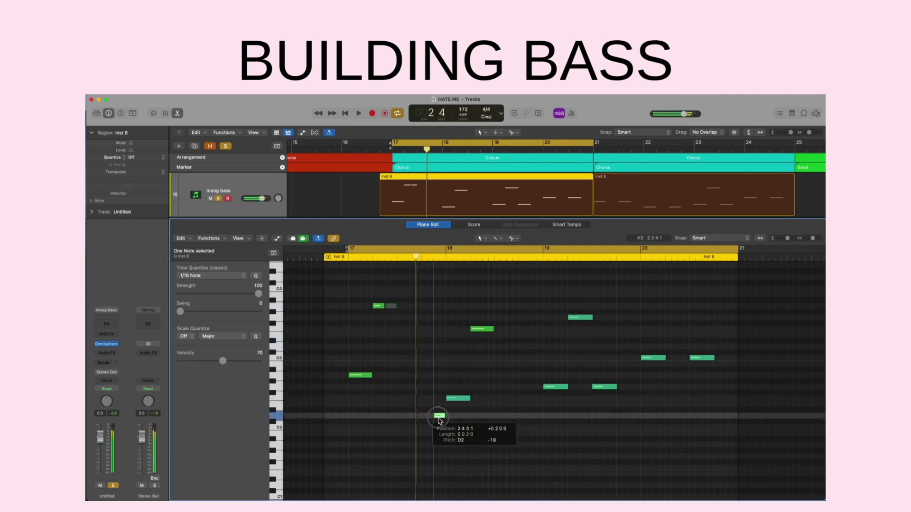
pyautogui.press('space')
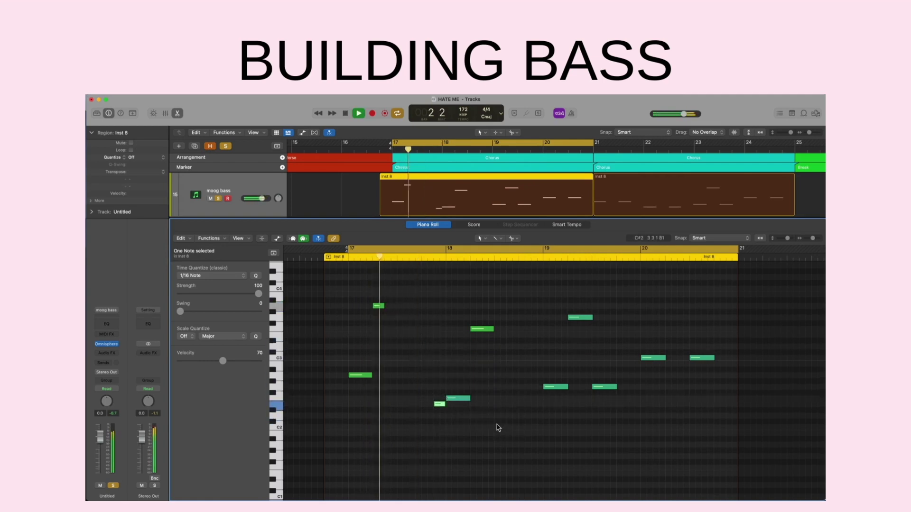
pyautogui.press('space')
pyautogui.moveTo(442, 409); pyautogui.dragTo(560, 419)
pyautogui.press('space')
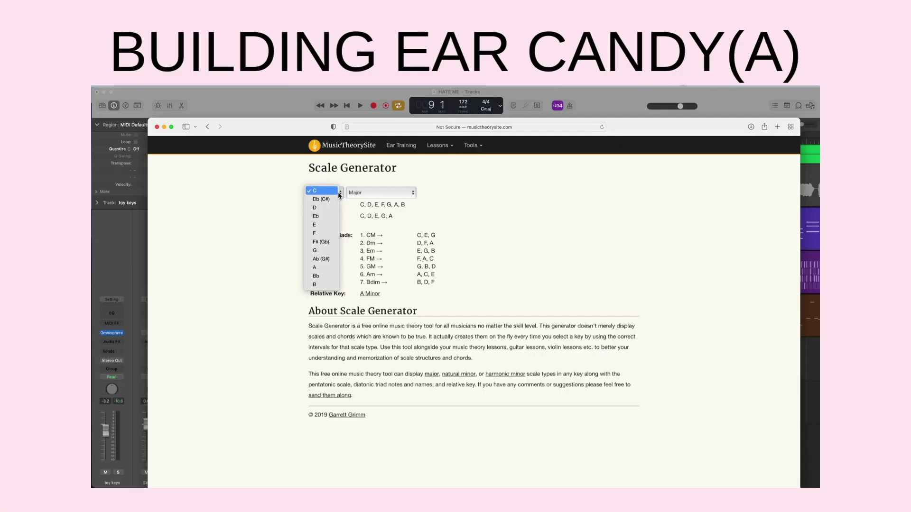
# Step: Look up the A Natural Minor scale in the MusicTheorySite Scale Generator and return to the Logic Pro project
pyautogui.click(325, 260)
pyautogui.click(407, 196)
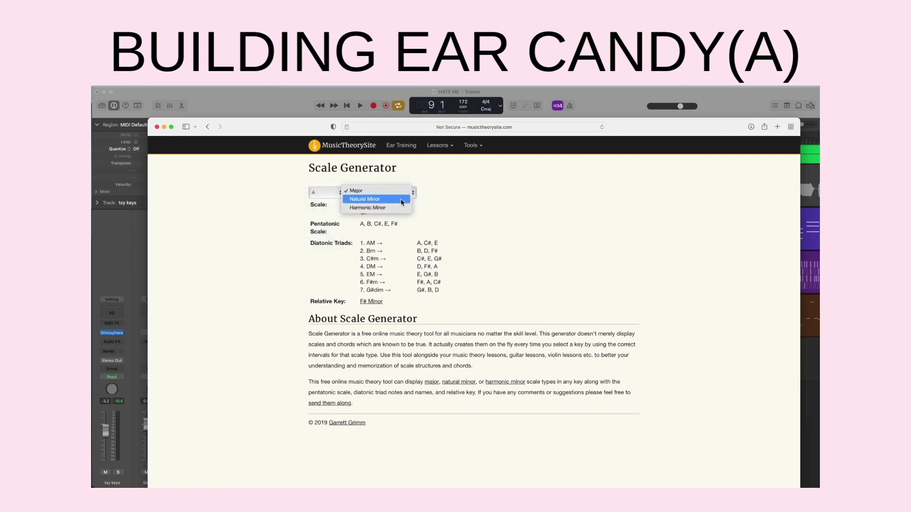
pyautogui.click(402, 201)
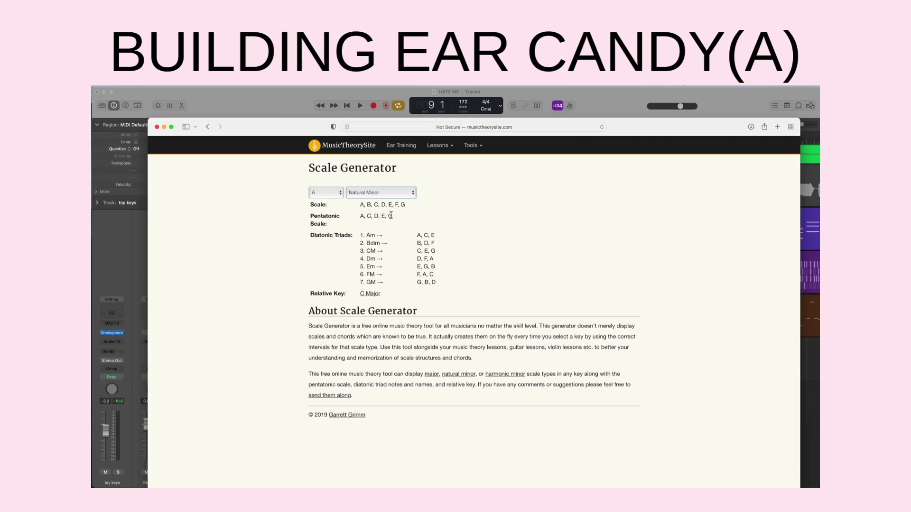
pyautogui.click(163, 127)
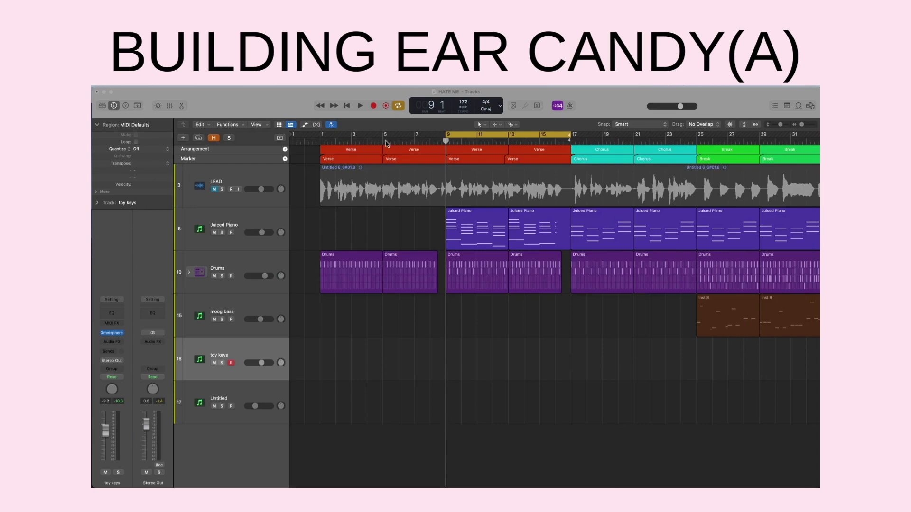
# Step: Rehearse with the on-screen keyboard and record ear candy melodies on the toy keys track from bar 9 and the NES Pulse Echo track from bar 17
pyautogui.press('super+k')
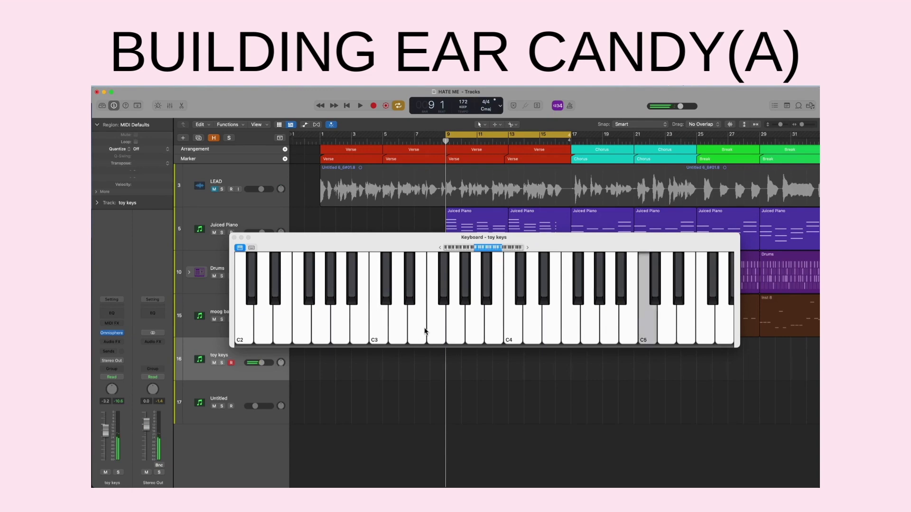
pyautogui.click(360, 106)
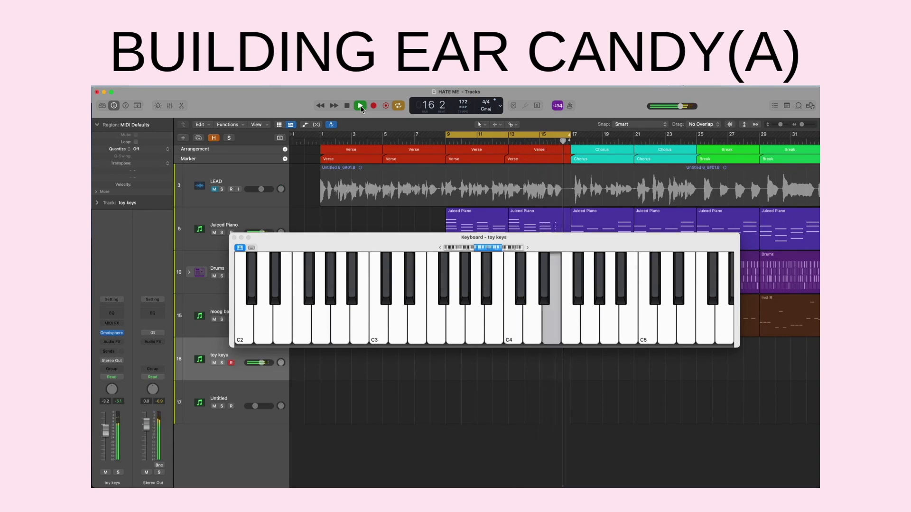
pyautogui.click(361, 107)
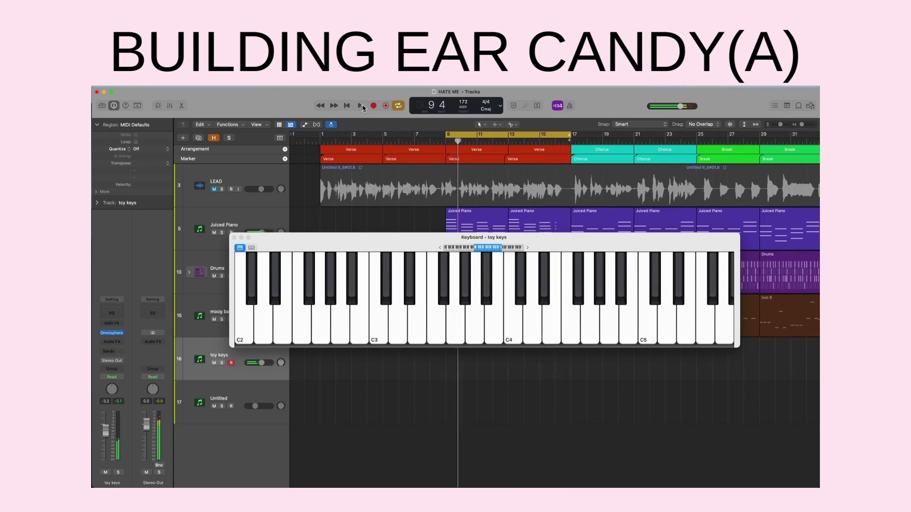
pyautogui.click(373, 105)
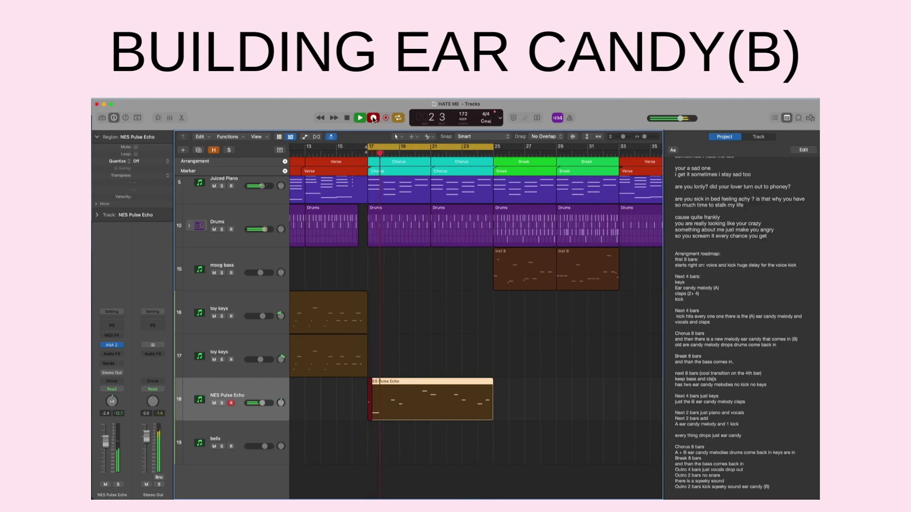
pyautogui.click(374, 118)
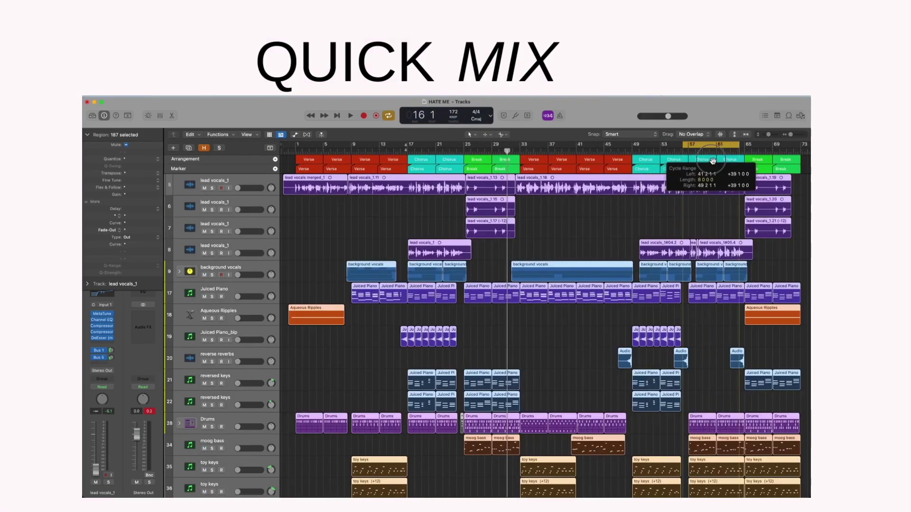
# Step: Move the eight-bar cycle range to the chorus at bars 57 to 65
pyautogui.moveTo(709, 162); pyautogui.dragTo(717, 161)
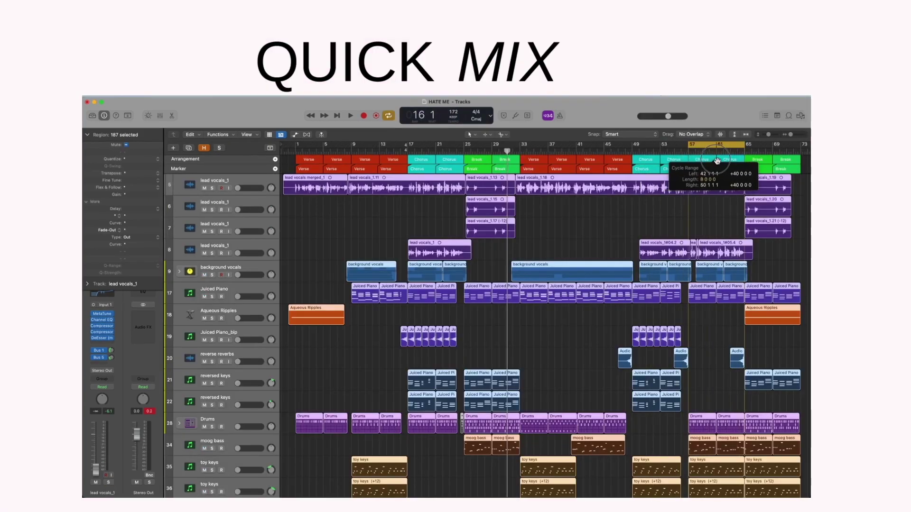